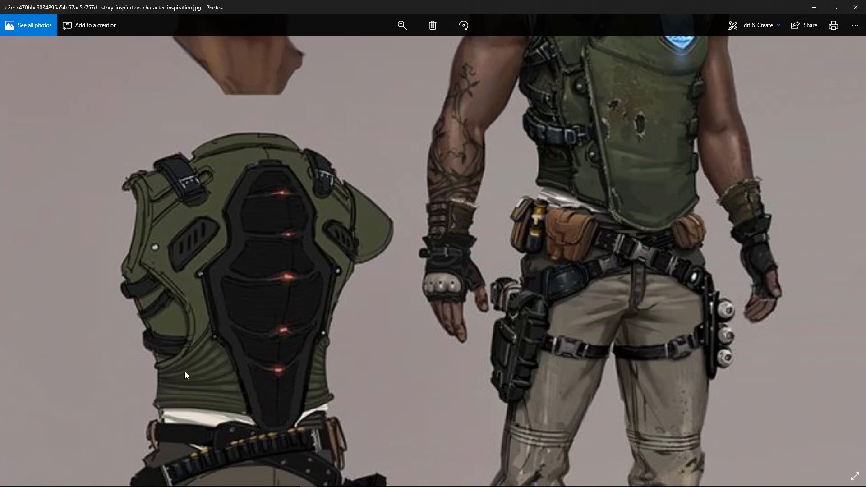
Examine the vest in the reference image, switch to Maya and inspect the character's torso mesh in front and perspective views
drag(484, 116, 404, 274)
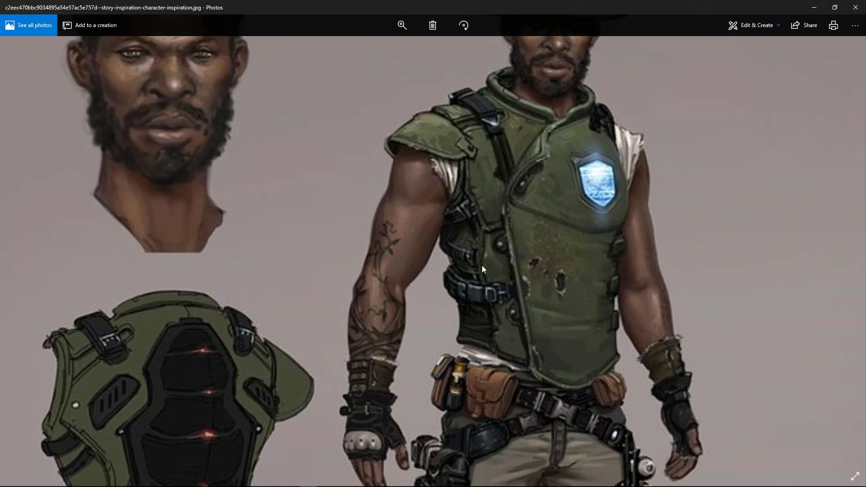
key(alt+Tab)
click(348, 204)
alt+drag(347, 240, 340, 201)
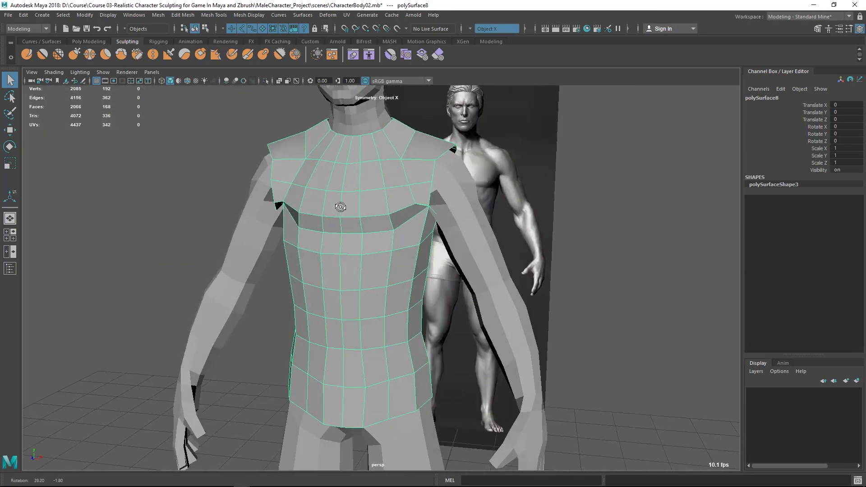
key(space)
key(space)
scroll(258, 283, up, 5)
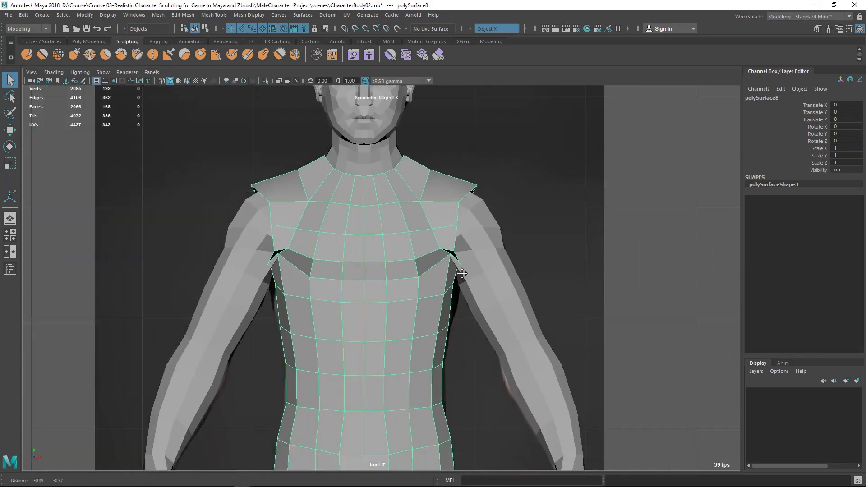
key(space)
drag(516, 299, 520, 161)
alt+drag(492, 219, 464, 232)
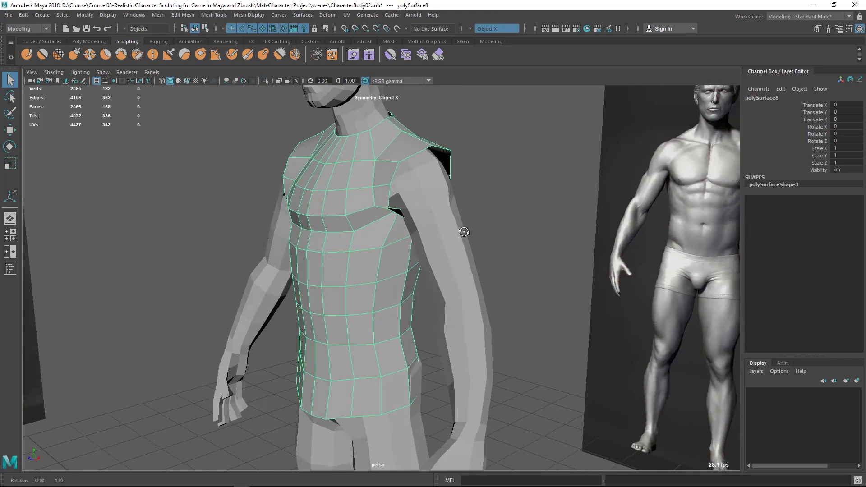
Duplicate the torso mesh as a starting point for the vest
key(w)
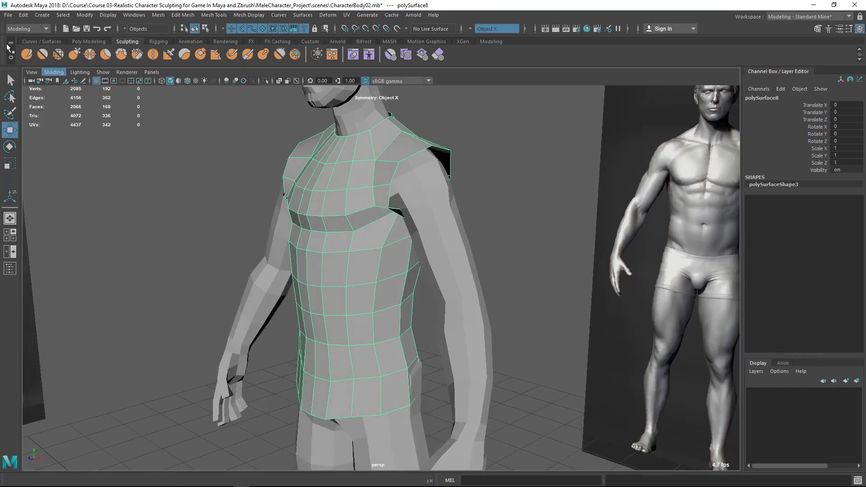
click(23, 15)
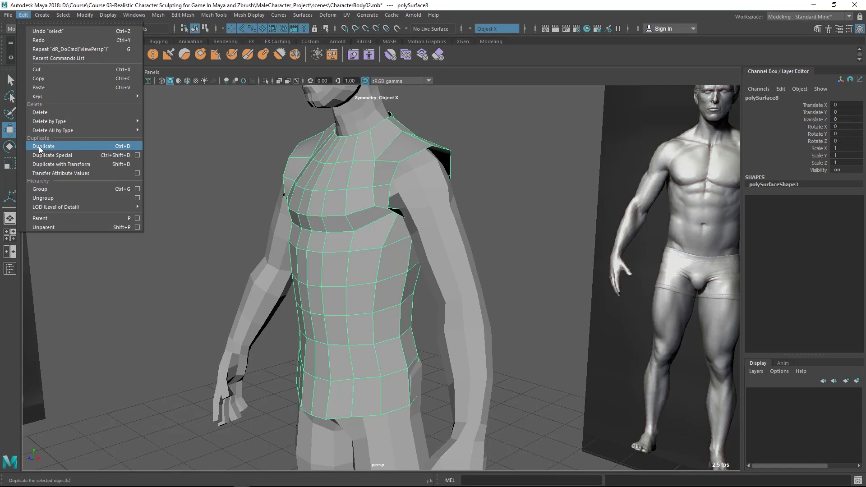
click(39, 147)
alt+drag(472, 147, 463, 194)
scroll(474, 203, down, 4)
alt+drag(343, 226, 333, 256)
scroll(422, 340, down, 7)
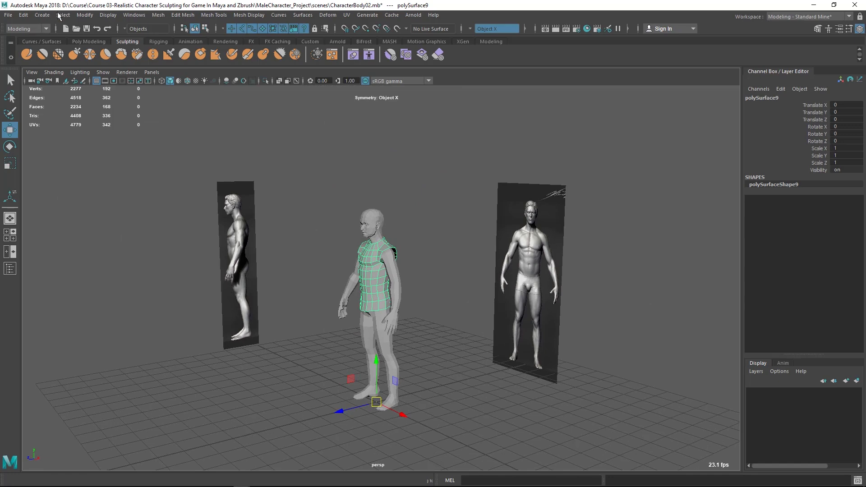
Center the pivot of the duplicated torso mesh and frame it for close work
click(84, 15)
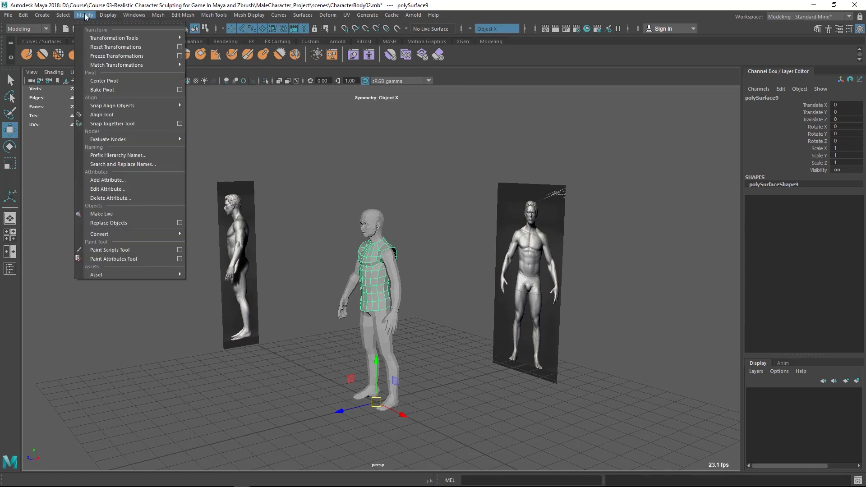
click(104, 81)
key(f)
alt+drag(406, 344, 532, 351)
alt+right_drag(533, 351, 607, 375)
alt+drag(454, 300, 288, 277)
alt+middle_drag(320, 283, 315, 313)
alt+drag(316, 313, 478, 165)
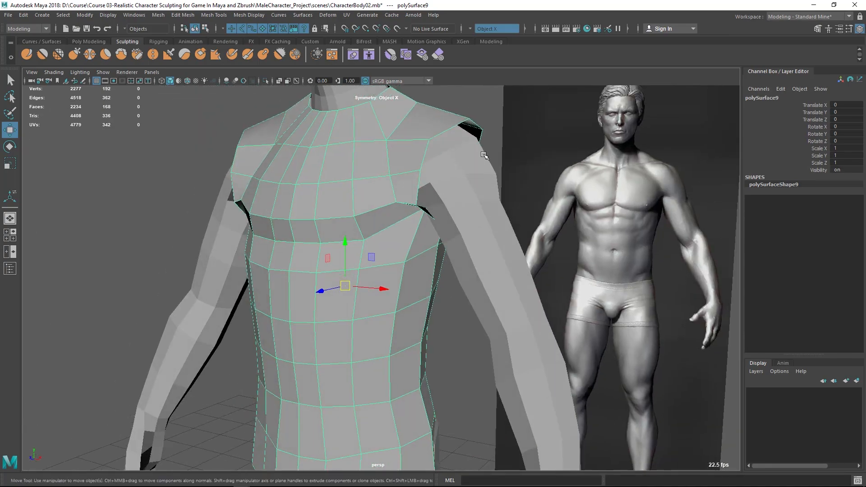
Hide the original torso mesh, polySurface8, leaving its duplicate in the scene
alt+drag(326, 180, 270, 180)
drag(423, 188, 387, 228)
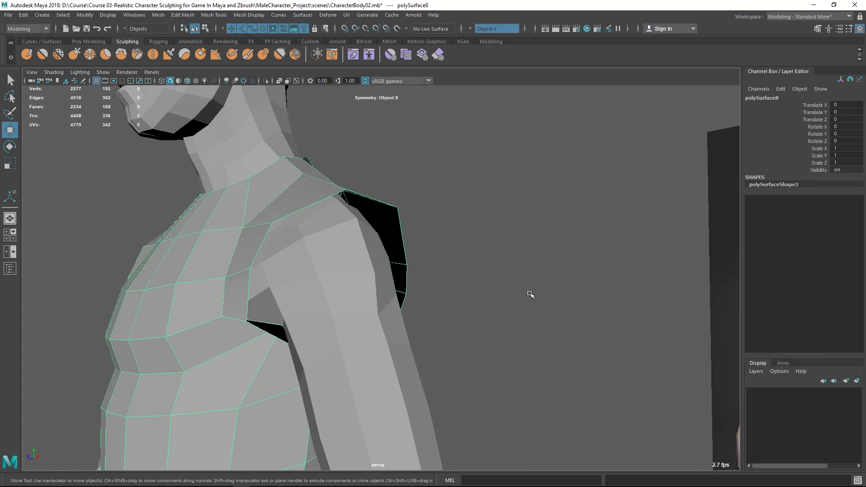
key(ctrl+h)
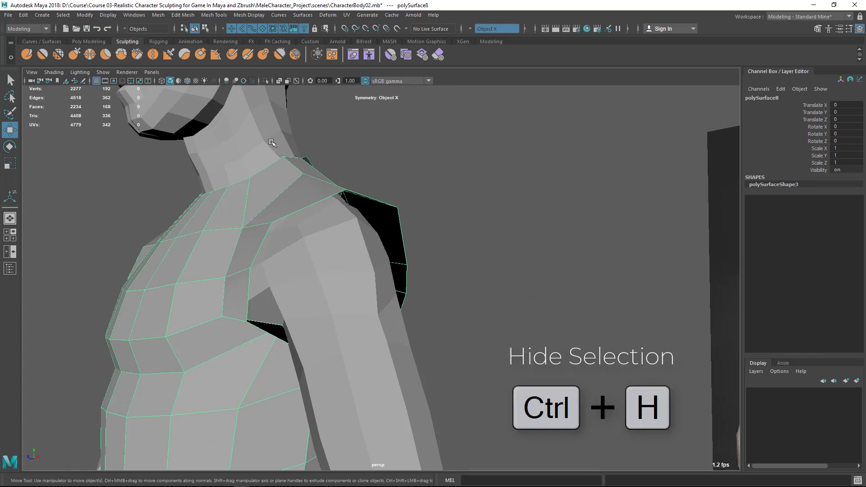
click(107, 15)
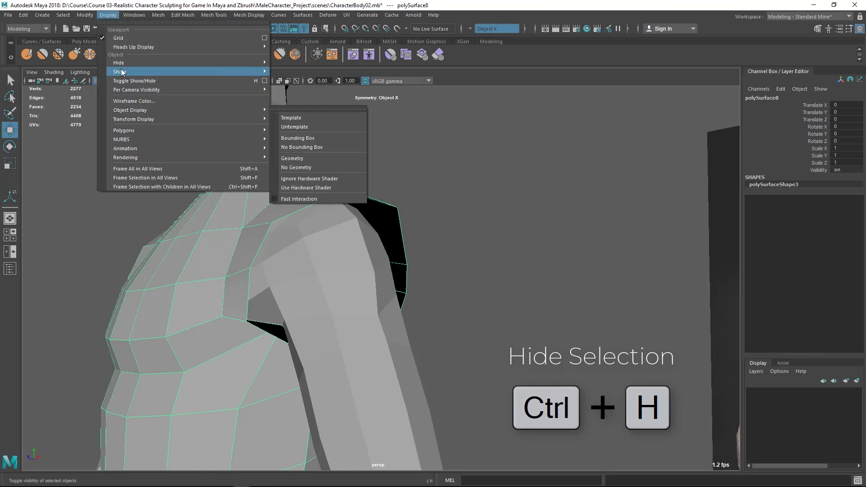
mouse_move(161, 62)
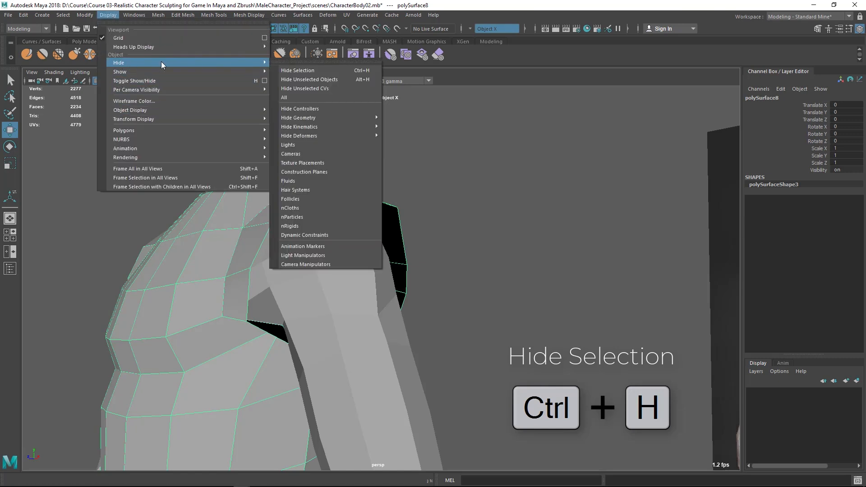
click(300, 71)
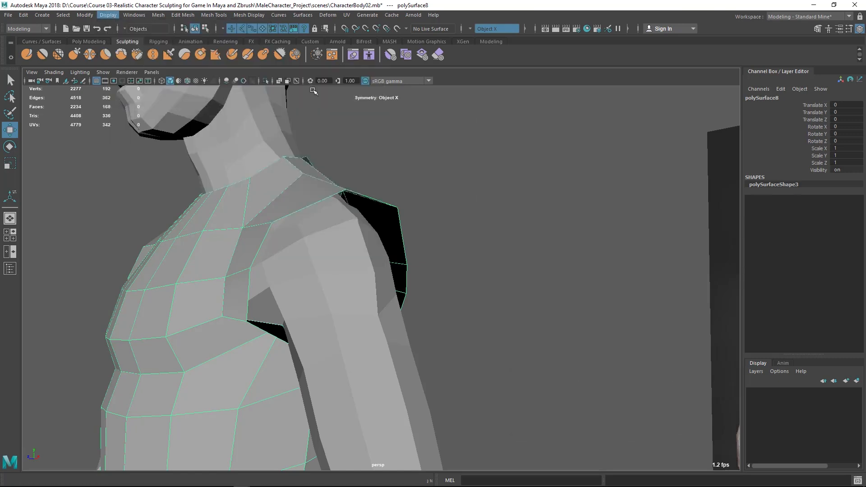
alt+drag(311, 226, 414, 232)
alt+right_drag(415, 233, 325, 223)
Select the duplicated torso mesh, inspect its shoulders, and switch to Photos to examine the armholes and side of the reference vest
click(325, 223)
alt+drag(325, 223, 387, 208)
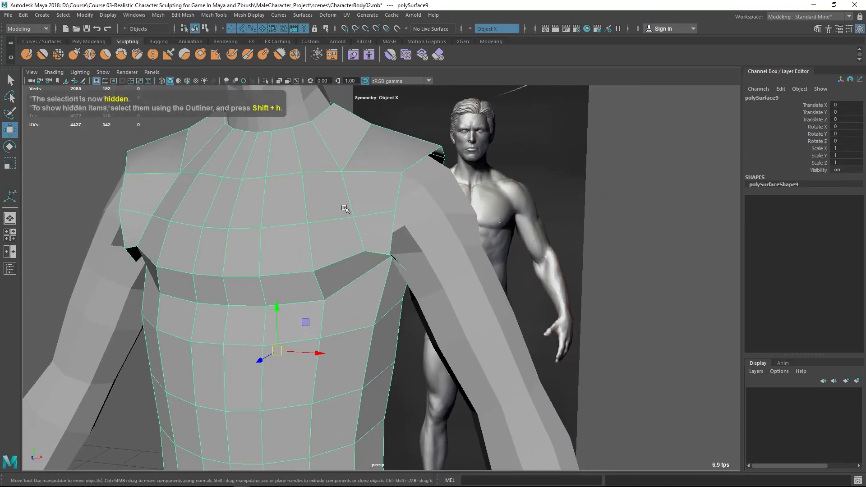
alt+middle_drag(366, 182, 378, 221)
alt+drag(379, 220, 350, 210)
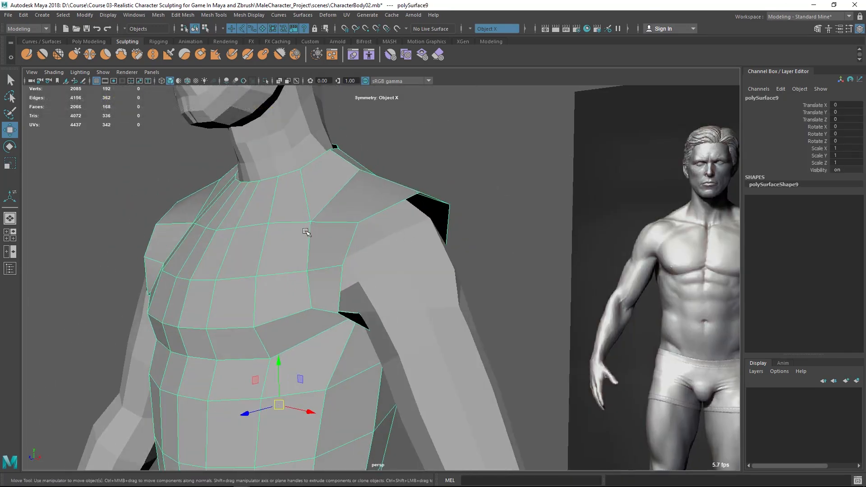
alt+drag(305, 231, 370, 234)
alt+right_drag(370, 235, 266, 240)
key(q)
alt+drag(326, 235, 299, 243)
alt+middle_drag(344, 279, 347, 232)
alt+drag(346, 235, 383, 235)
key(alt+Tab)
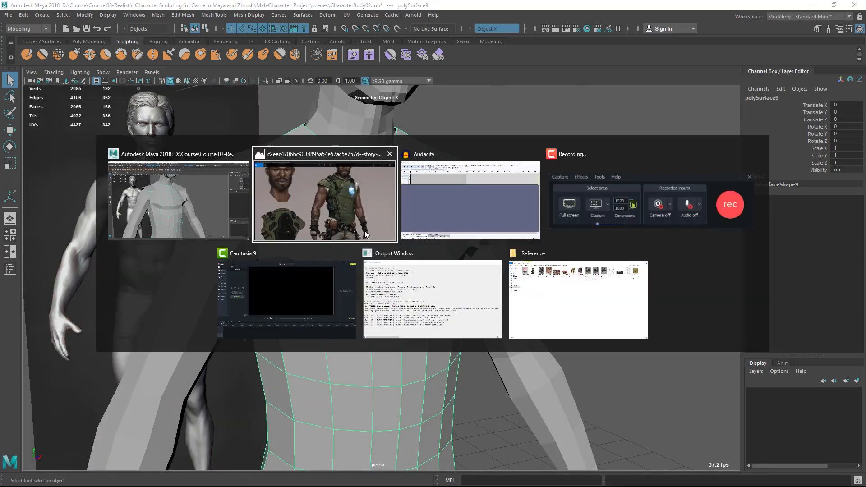
click(328, 201)
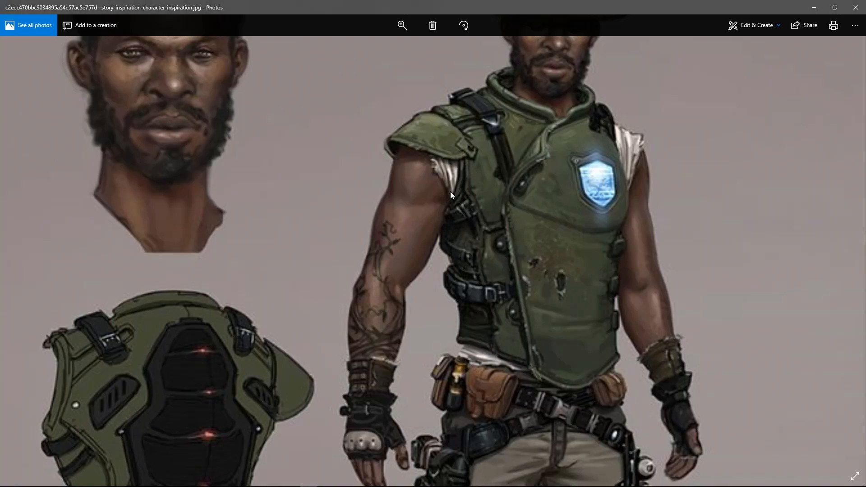
mouse_move(467, 230)
mouse_down()
mouse_move(488, 199)
mouse_move(477, 218)
mouse_up()
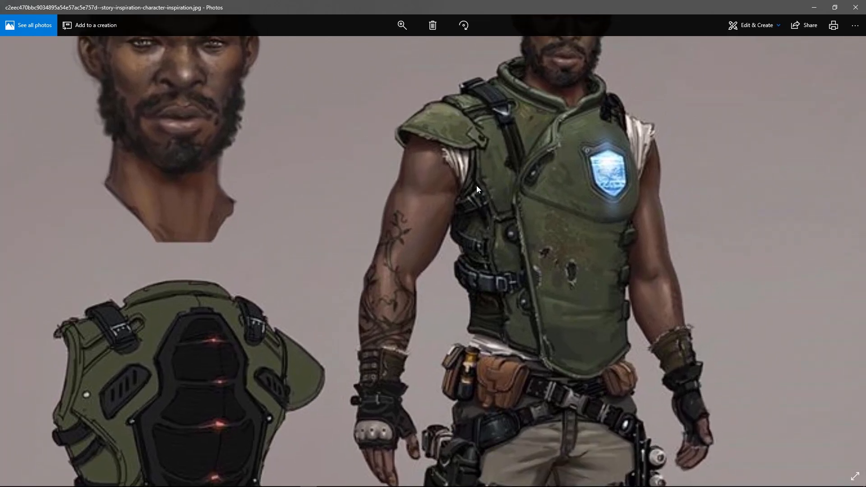
scroll(518, 231, down, 2)
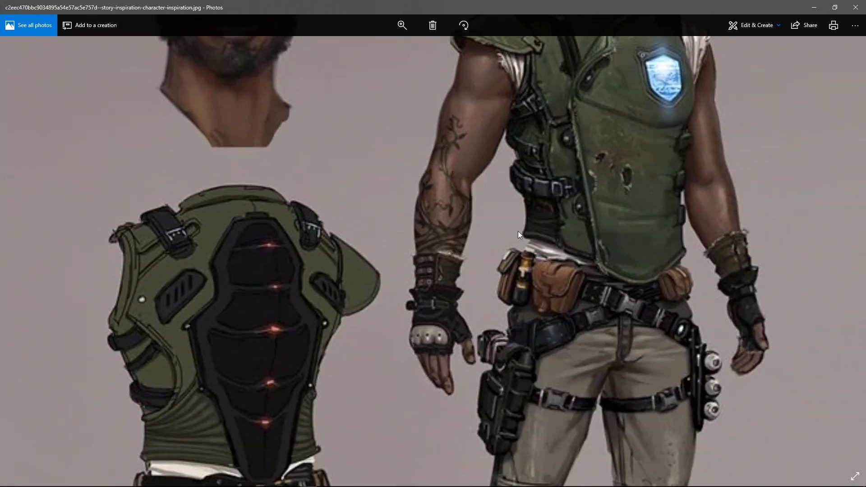
Switch to Maya and move the front armhole vertex of the duplicated torso slightly inward, mirrored on both sides
key(alt+Tab)
alt+drag(315, 242, 397, 218)
right_drag(397, 219, 464, 212)
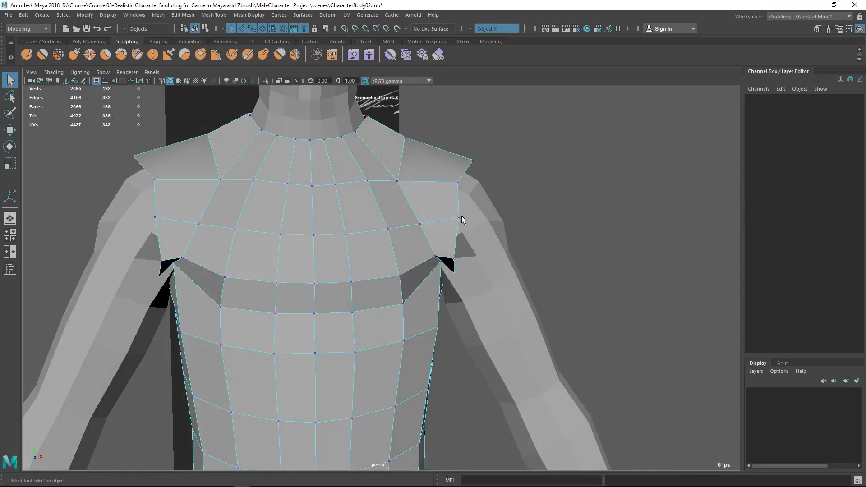
click(465, 219)
key(w)
drag(498, 220, 490, 219)
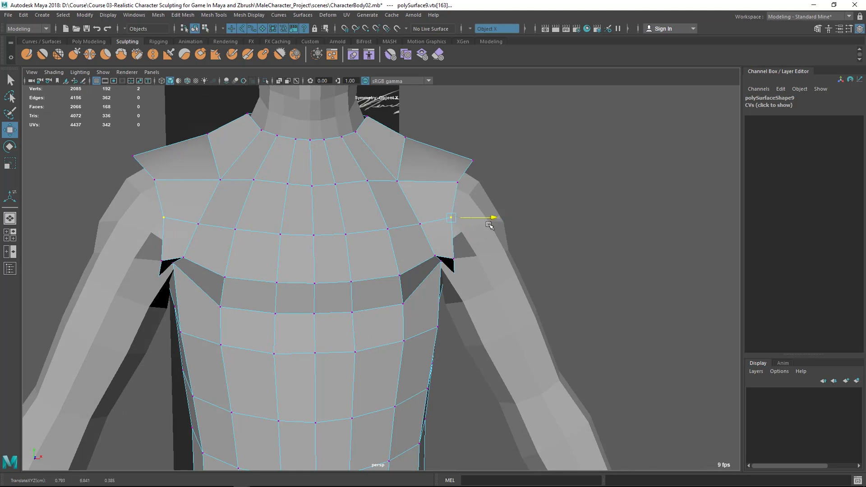
Reposition the vertices along the top of the shoulders to narrow the vest's shoulder edges
key(q)
key(w)
drag(499, 184, 477, 161)
key(q)
key(w)
drag(444, 130, 444, 124)
Move the outer vertices of the back armholes inward to narrow the vest behind the shoulders
alt+drag(469, 160, 357, 189)
click(308, 176)
drag(272, 173, 292, 173)
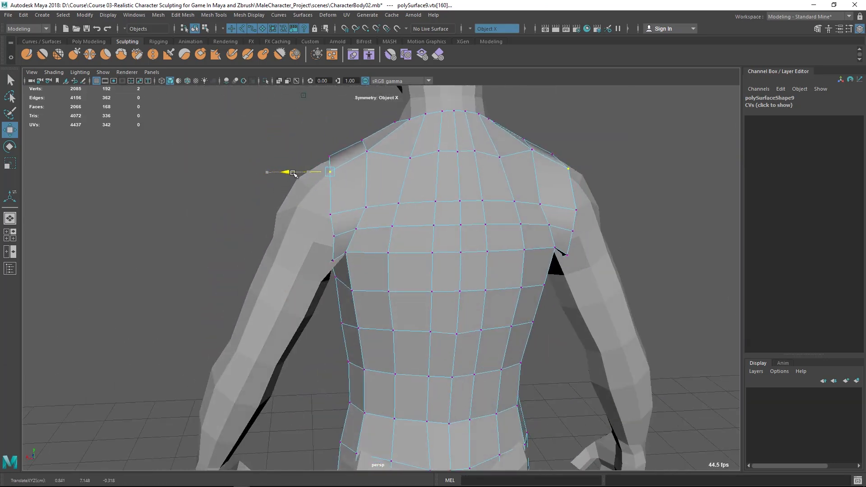
click(329, 214)
drag(295, 216, 302, 218)
click(338, 235)
alt+drag(364, 256, 404, 249)
Select the horizontal edge loop across the upper back and reposition it with the Slide Edge tool
key(q)
right_drag(402, 242, 397, 192)
double_click(416, 198)
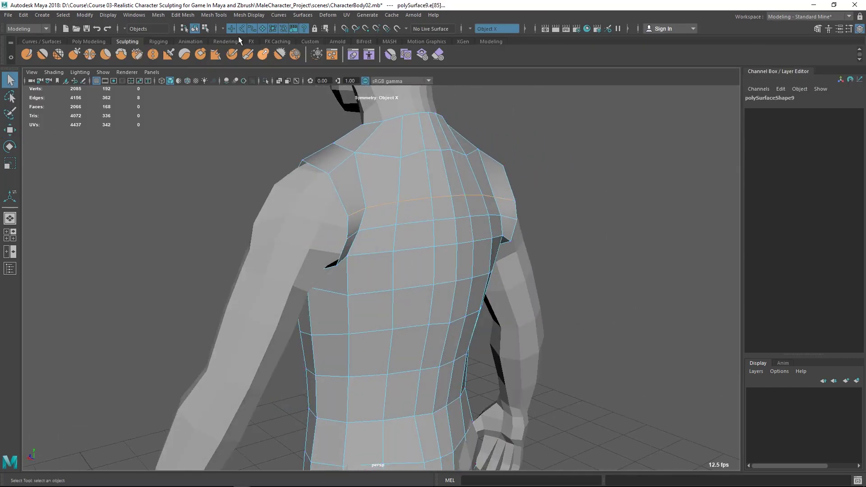
click(183, 15)
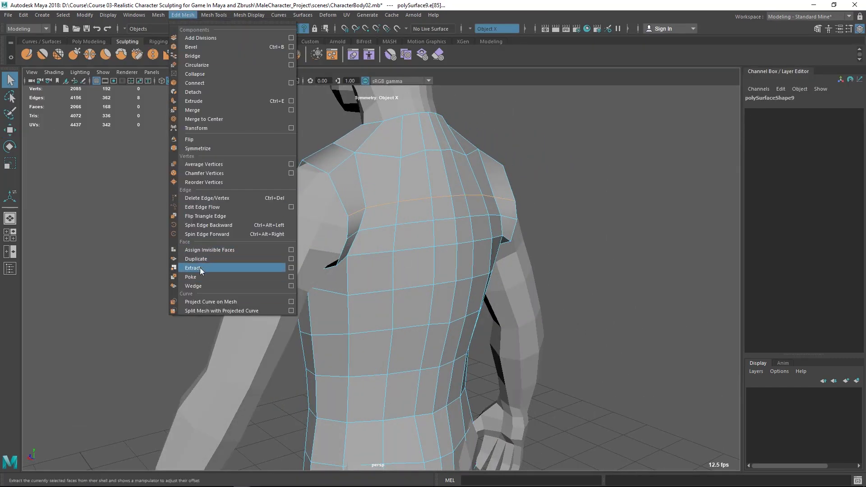
mouse_move(214, 15)
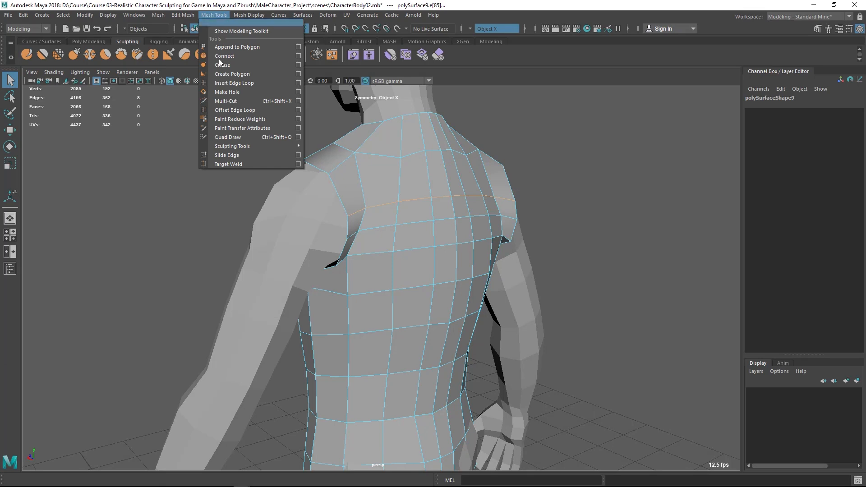
click(227, 156)
mouse_move(386, 207)
middle_down()
mouse_move(400, 205)
mouse_move(371, 210)
mouse_move(378, 208)
middle_up()
Slide the next horizontal edge loop below it on the back and return to object mode
double_click(403, 224)
middle_drag(425, 245, 418, 243)
alt+right_drag(418, 242, 286, 241)
alt+drag(287, 242, 381, 267)
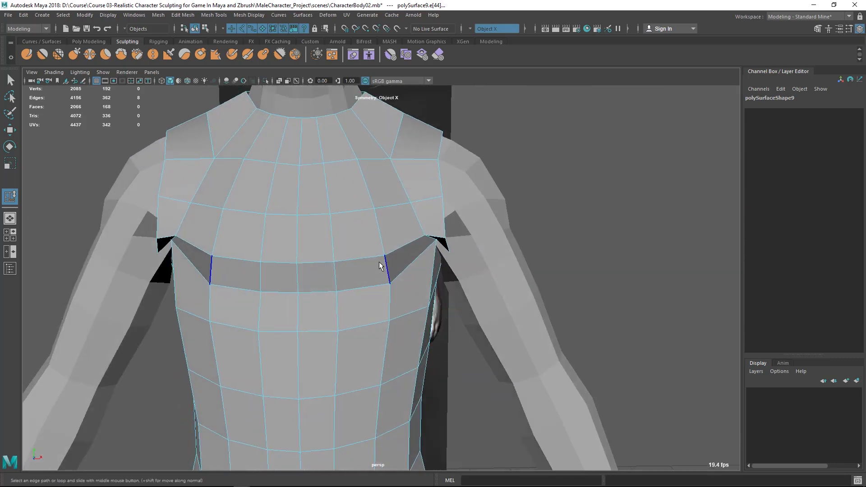
key(F8)
alt+drag(375, 174, 328, 253)
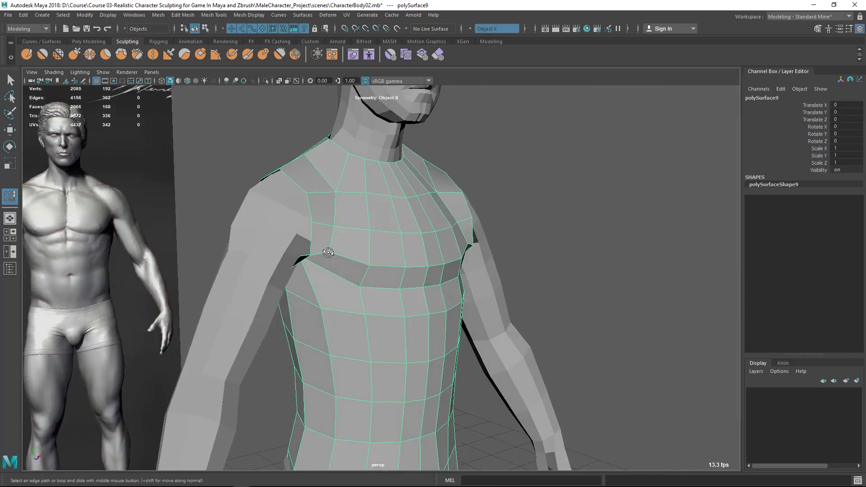
Switch to Photos to study the vest's front, back and hem, comparing them with the lower torso mesh in Maya
key(alt+Tab)
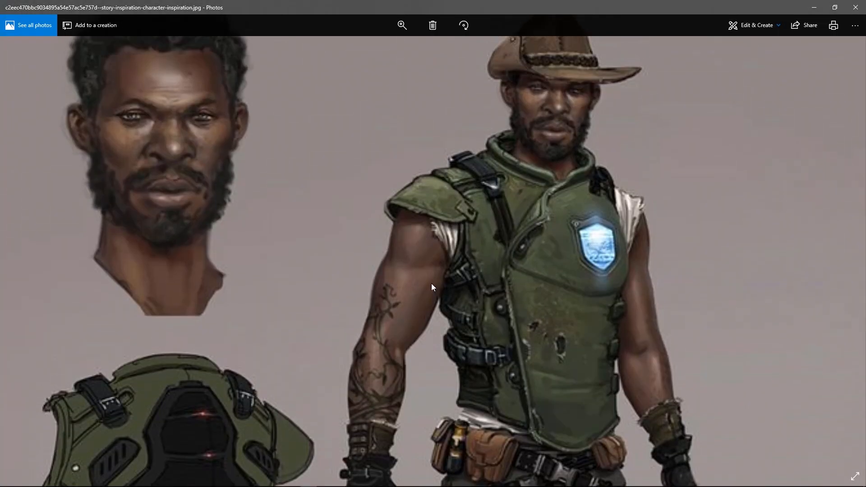
drag(434, 286, 420, 238)
drag(449, 322, 481, 231)
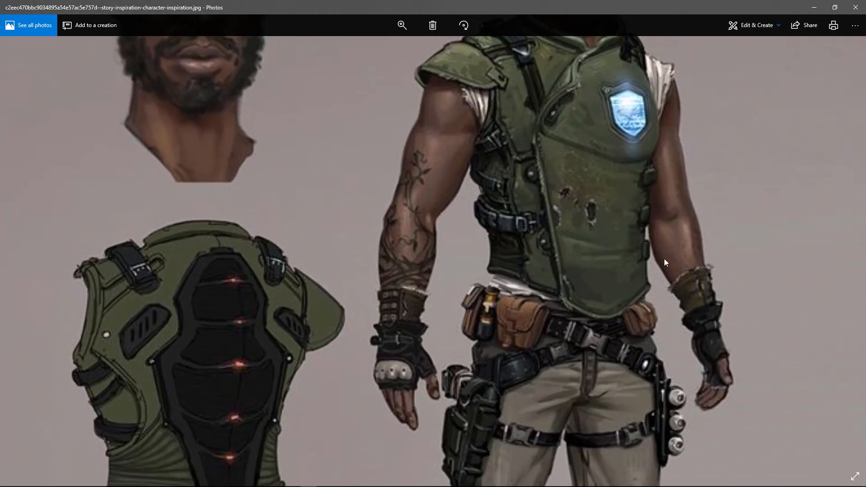
drag(502, 326, 574, 182)
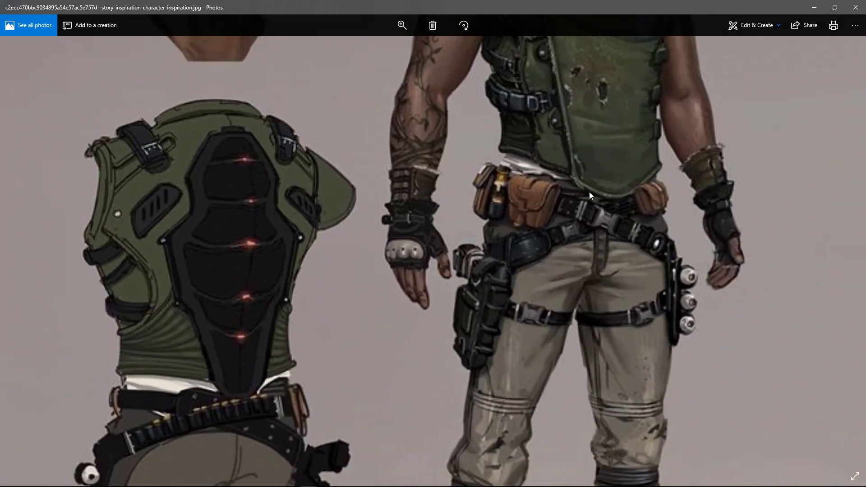
drag(135, 412, 155, 380)
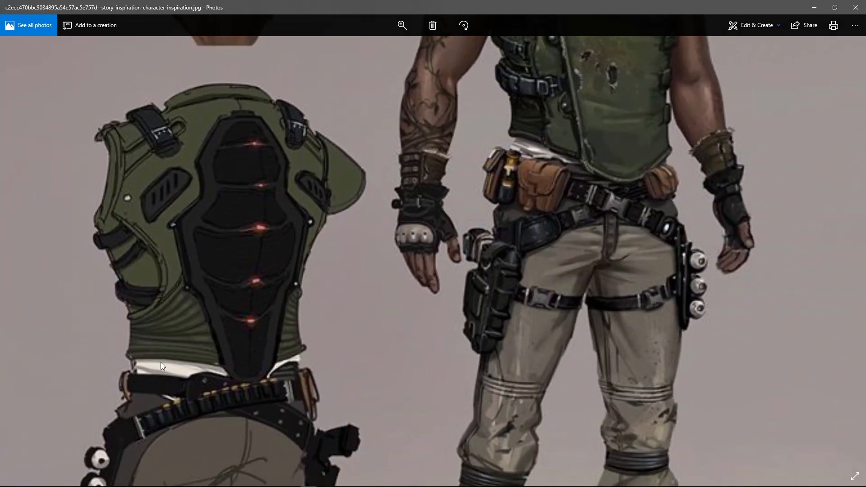
drag(207, 399, 212, 385)
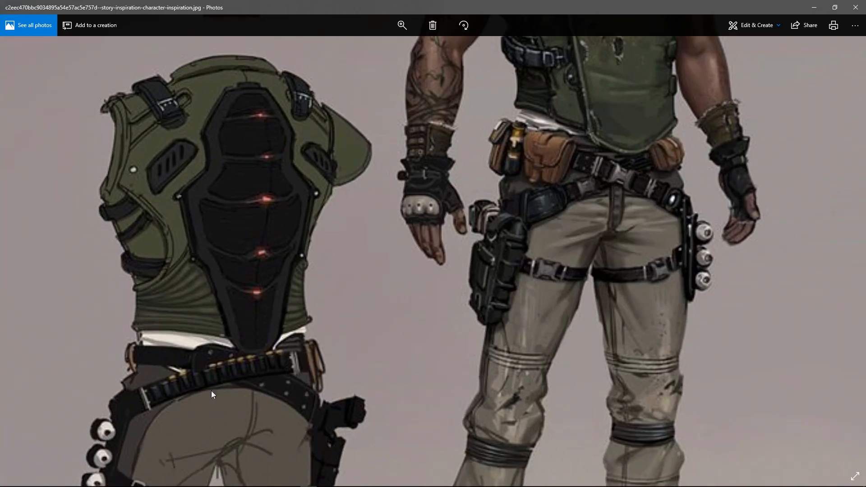
key(alt+Tab)
alt+drag(332, 286, 267, 210)
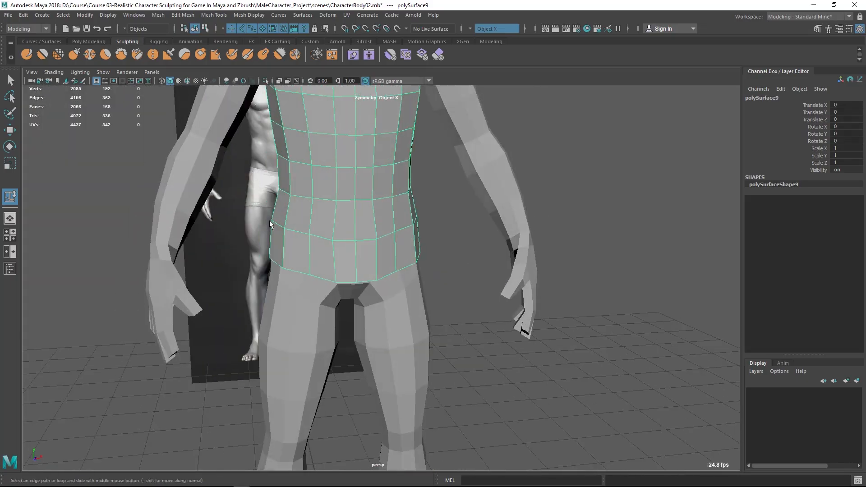
key(alt+Tab)
drag(429, 320, 492, 324)
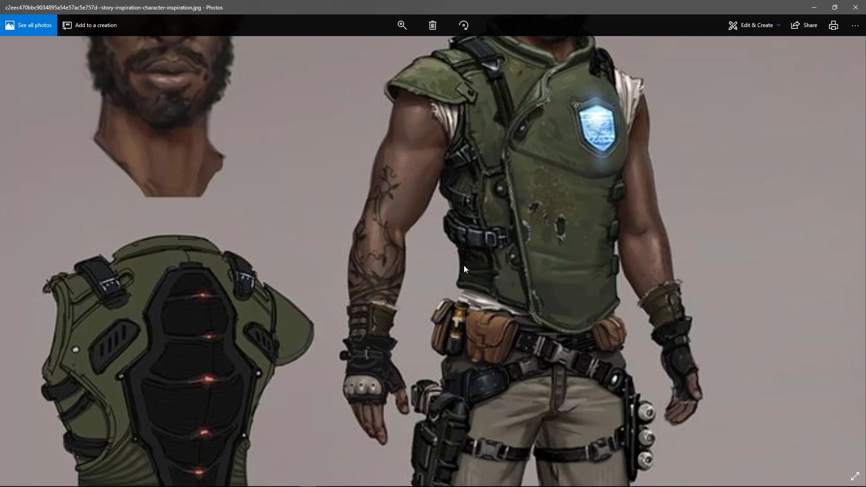
Switch to Maya and delete the lowest ring of faces around the vest mesh
key(alt+Tab)
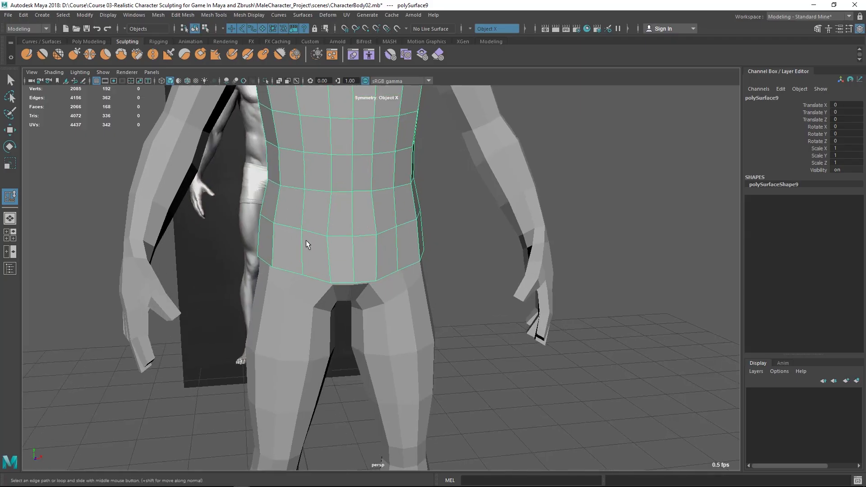
right_drag(318, 216, 332, 235)
click(316, 231)
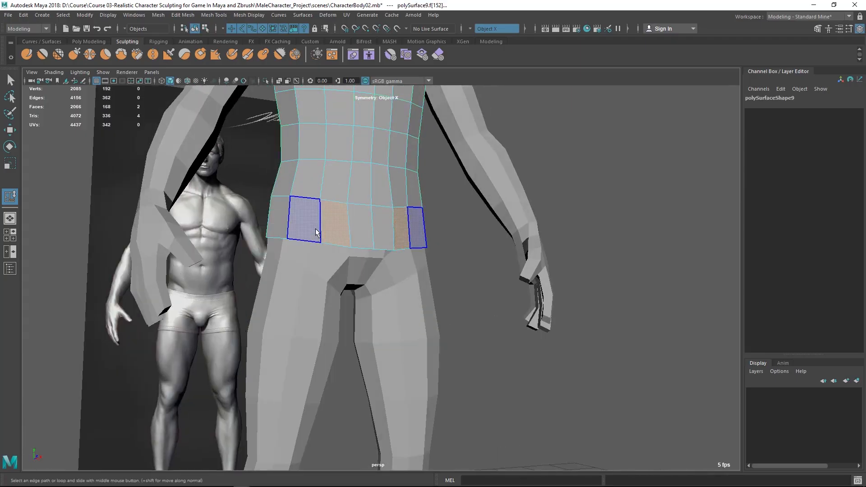
double_click(316, 231)
key(Delete)
Curve the vest's front hem by raising its outer side vertices and lowering the vertices near the centre
right_drag(361, 153, 320, 175)
alt+drag(320, 175, 321, 201)
key(w)
click(286, 212)
drag(278, 174, 253, 149)
click(254, 207)
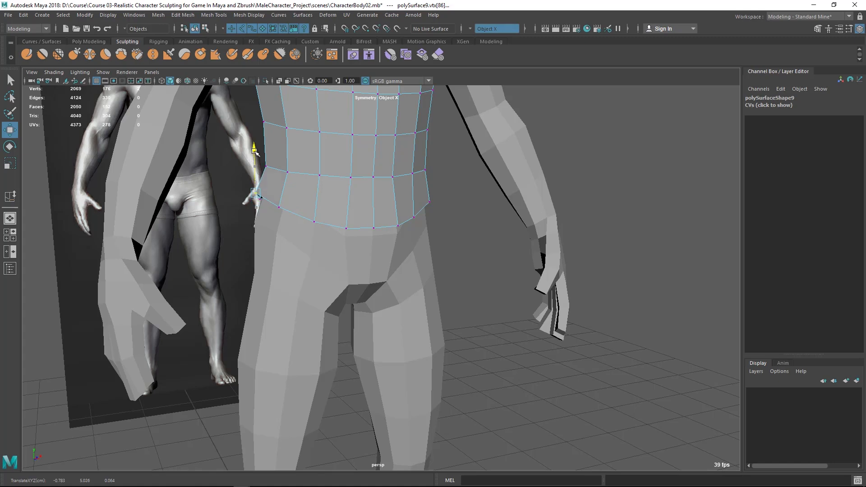
click(351, 231)
drag(354, 214, 355, 222)
click(374, 230)
Adjust the hem vertices around the side and back of the vest, and return to object mode
alt+drag(371, 187, 454, 271)
click(441, 261)
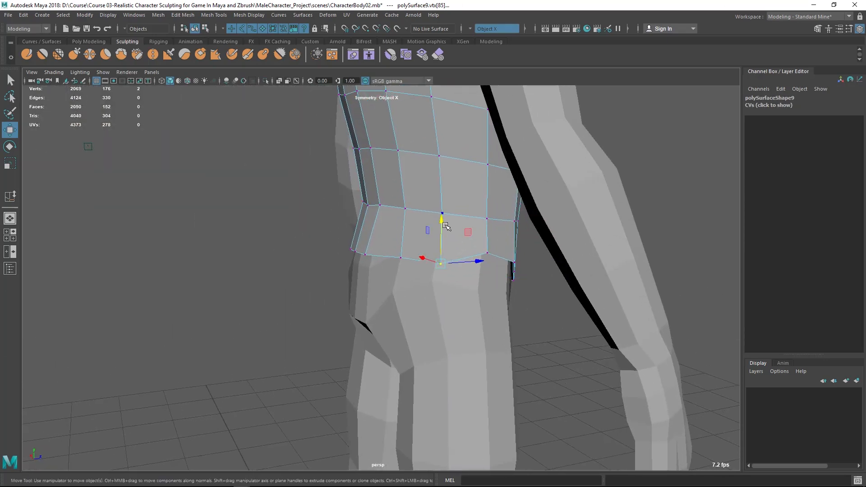
alt+drag(408, 259, 399, 207)
click(460, 255)
click(413, 259)
click(397, 258)
alt+drag(395, 253, 246, 255)
alt+drag(363, 242, 373, 244)
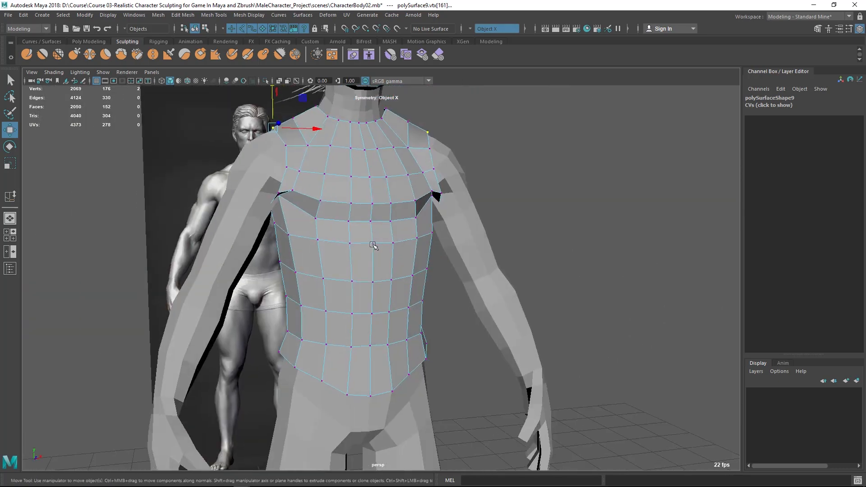
key(q)
right_drag(350, 204, 406, 137)
alt+drag(376, 204, 362, 213)
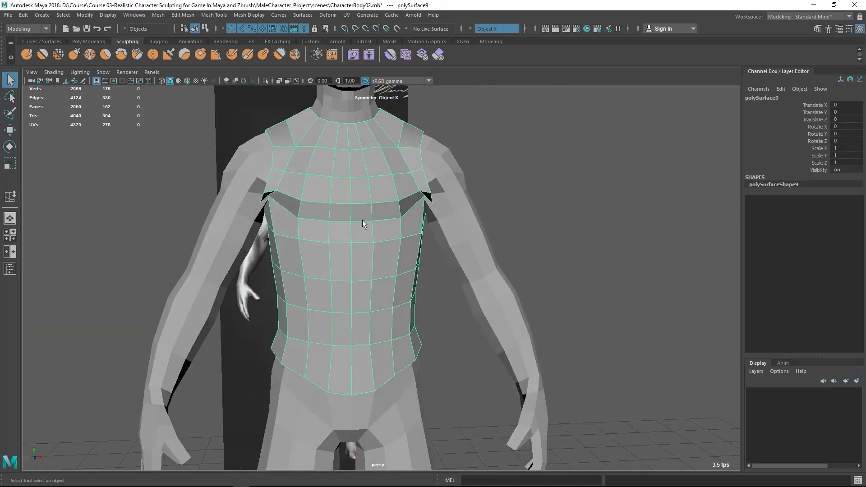
Switch between Photos and Maya to compare the vest's front and back in the concept art with the mesh
key(alt+Tab)
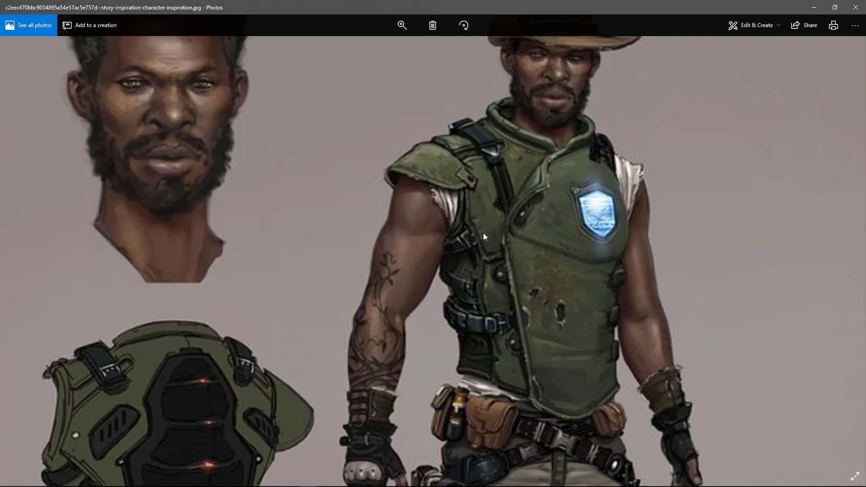
drag(367, 279, 449, 157)
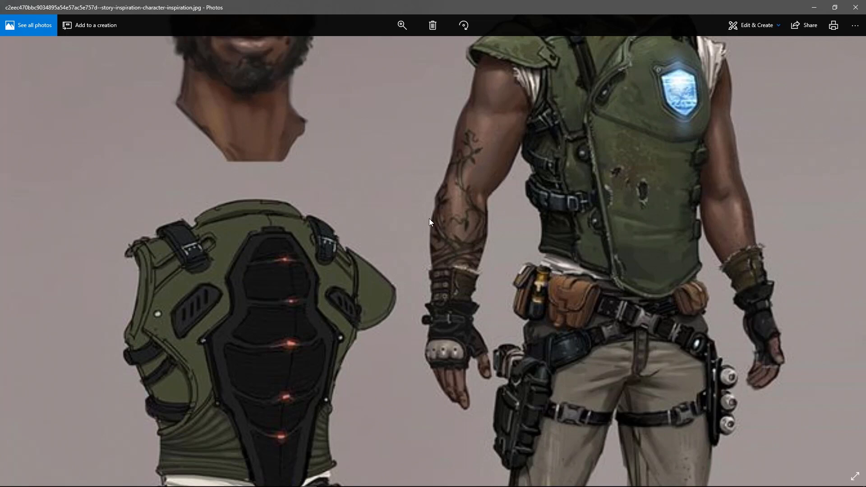
drag(444, 218, 378, 320)
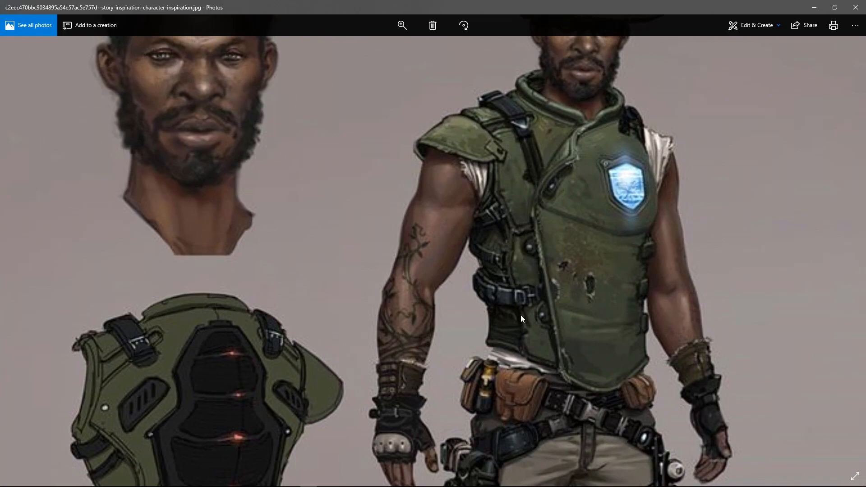
key(alt+Tab)
mouse_move(334, 271)
alt+mouse_down()
mouse_move(278, 273)
mouse_move(315, 278)
mouse_move(326, 256)
alt+mouse_up()
alt+middle_drag(327, 256, 331, 245)
right_click(325, 179)
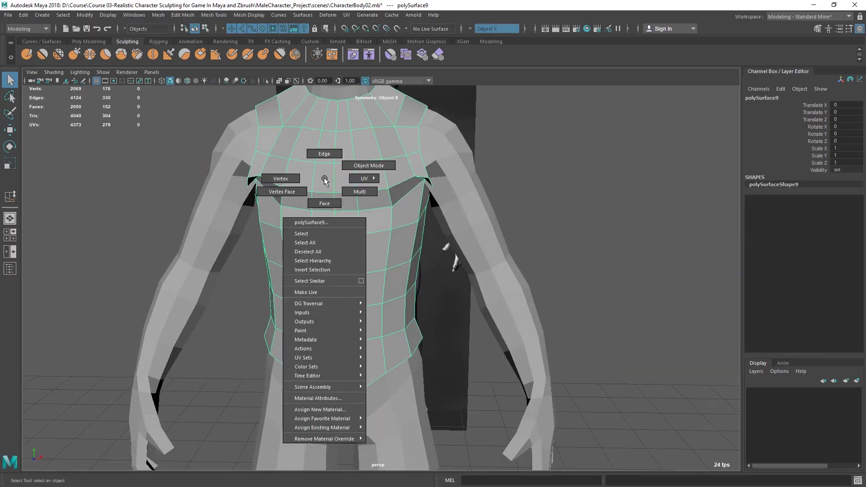
click(324, 203)
key(alt+Tab)
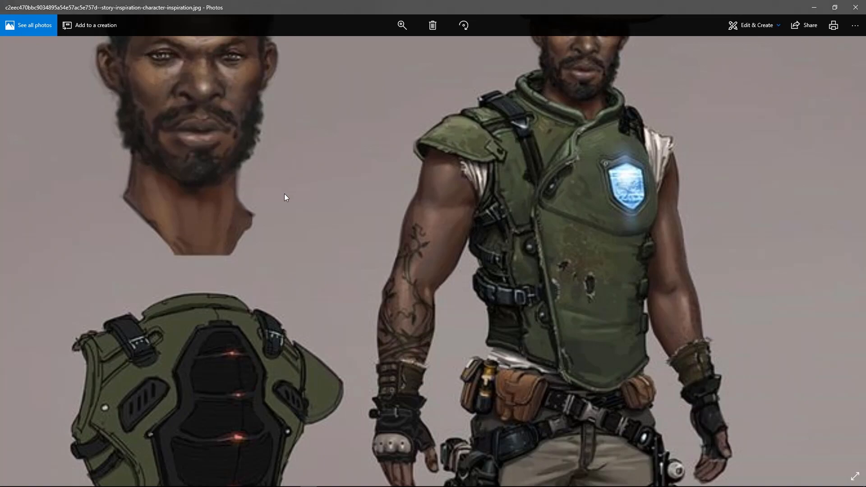
key(alt+Tab)
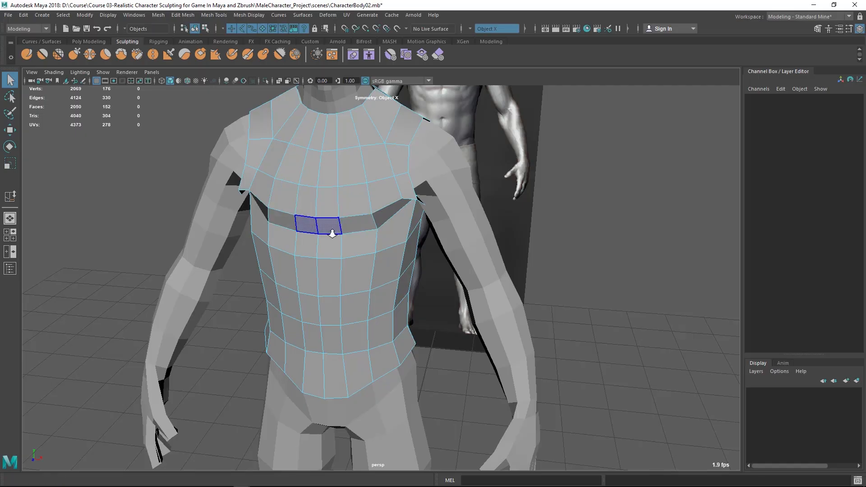
Duplicate the vest mesh in object mode and hide the copy
right_drag(342, 191, 355, 175)
key(w)
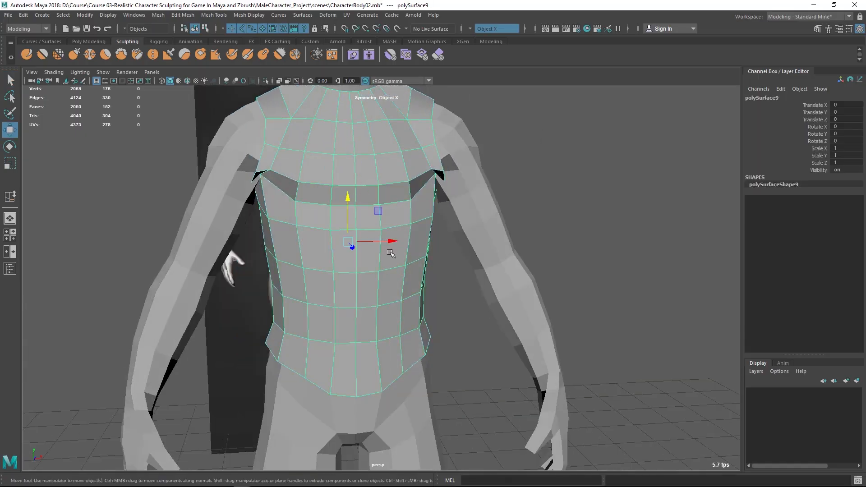
key(ctrl+d)
alt+drag(387, 268, 352, 256)
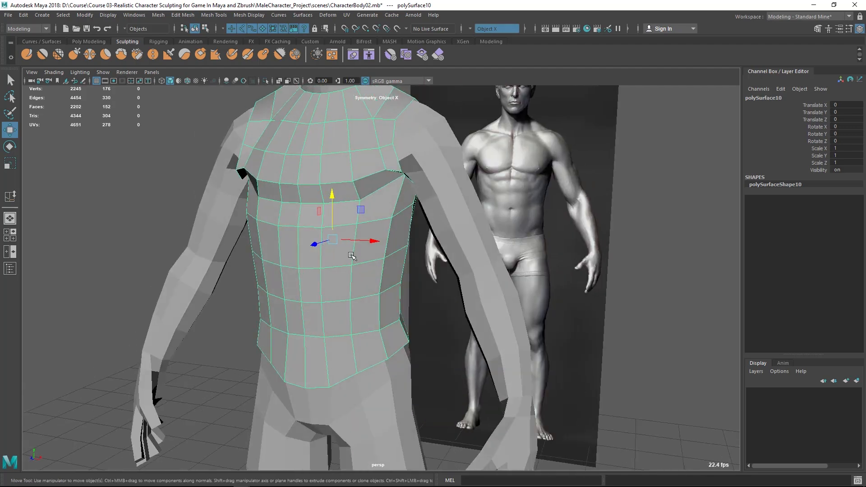
key(ctrl+h)
Scale the vest mesh up slightly and uniformly
key(r)
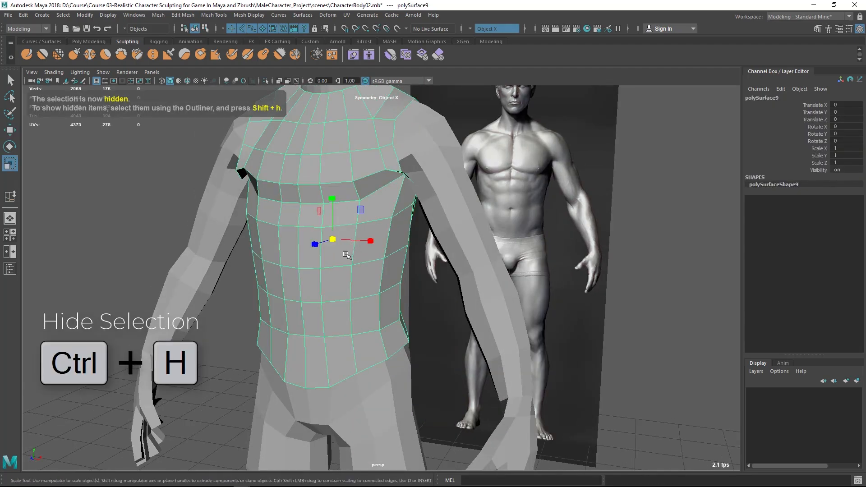
mouse_move(333, 238)
mouse_down()
mouse_move(397, 244)
mouse_move(343, 237)
mouse_up()
key(q)
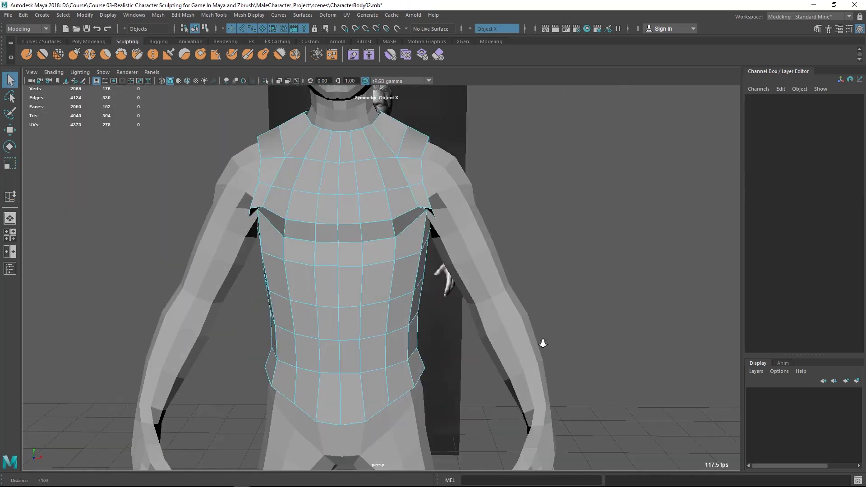
Study the vest's off-centre front closure in Photos and compare it with the chest faces in Maya
alt+drag(543, 343, 560, 345)
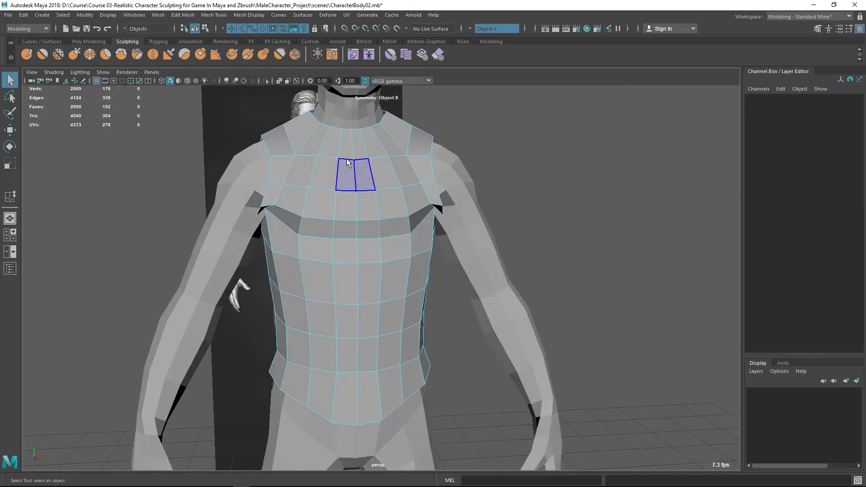
key(alt+Tab)
click(629, 199)
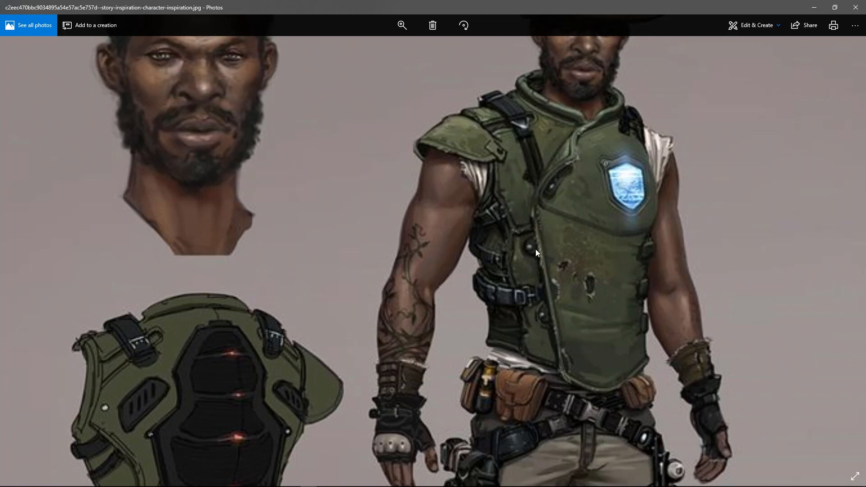
key(alt+Tab)
click(344, 142)
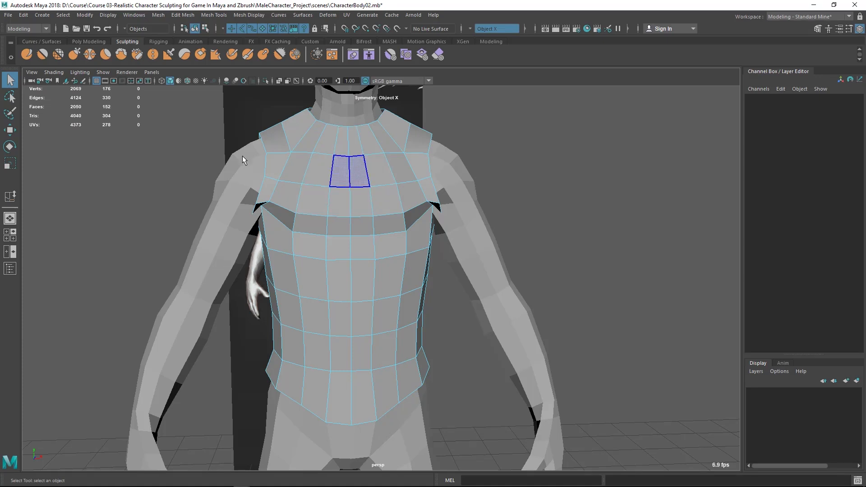
Set Symmetry to Off in the Select Tool's settings
double_click(10, 81)
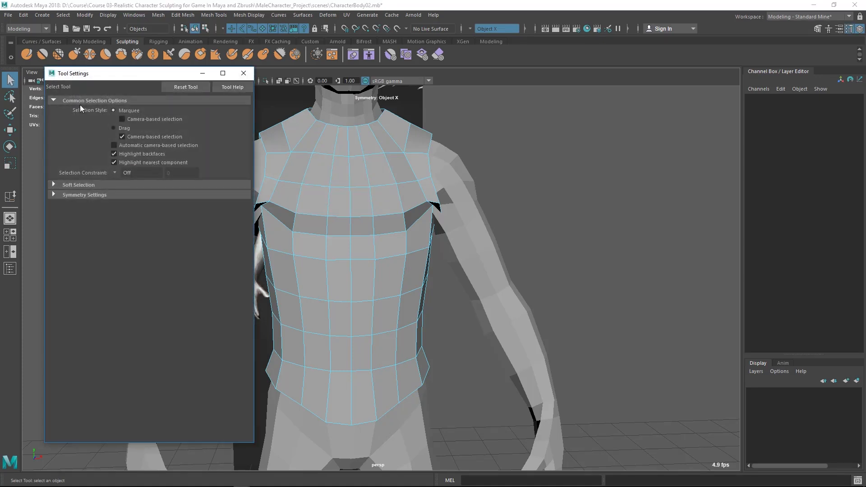
click(76, 185)
click(73, 185)
click(71, 195)
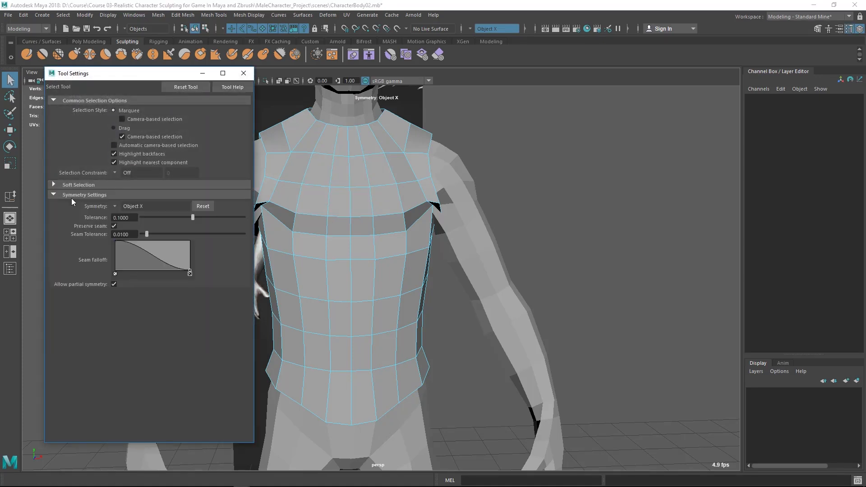
click(114, 205)
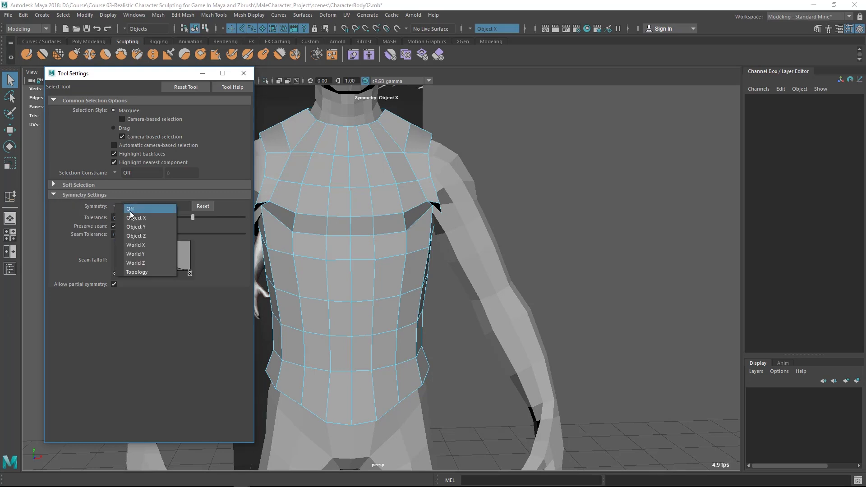
click(130, 209)
click(243, 73)
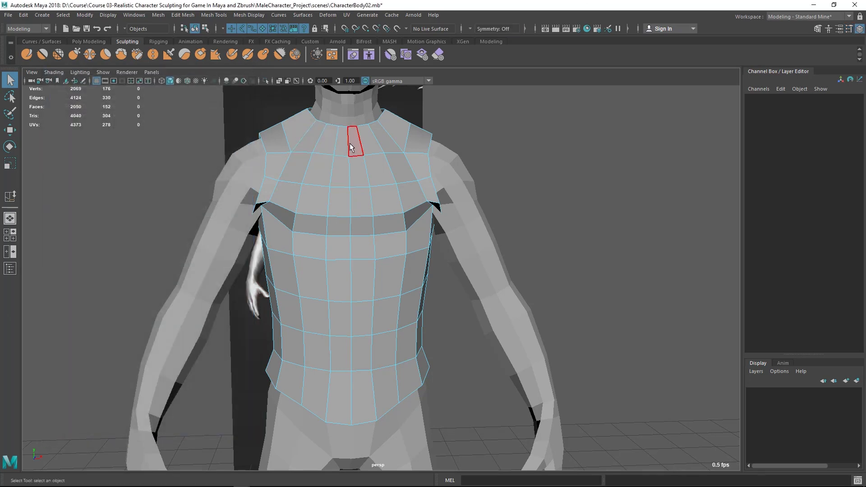
Delete the vertical strip of faces running from neckline to hem beside the vest's front centre line
click(350, 142)
shift+double_click(361, 412)
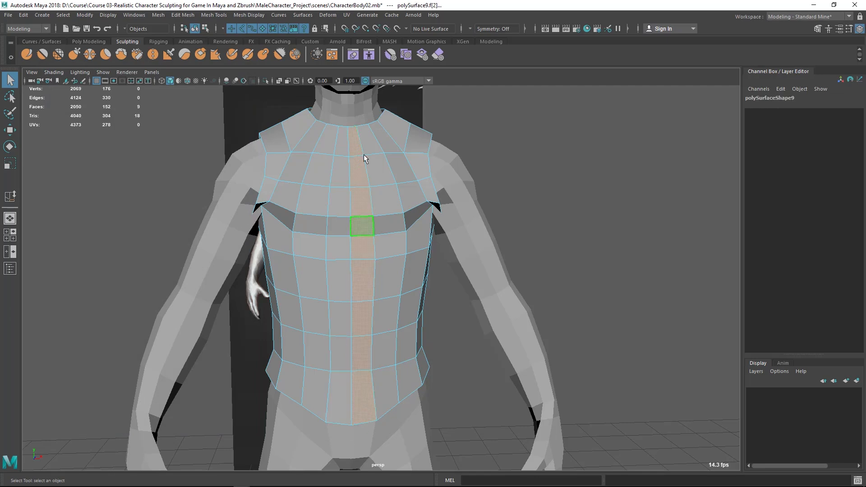
key(Delete)
Extrude the open front edge on the character's left side across the gap to overlap the opposite panel
alt+drag(359, 305, 364, 245)
click(342, 175)
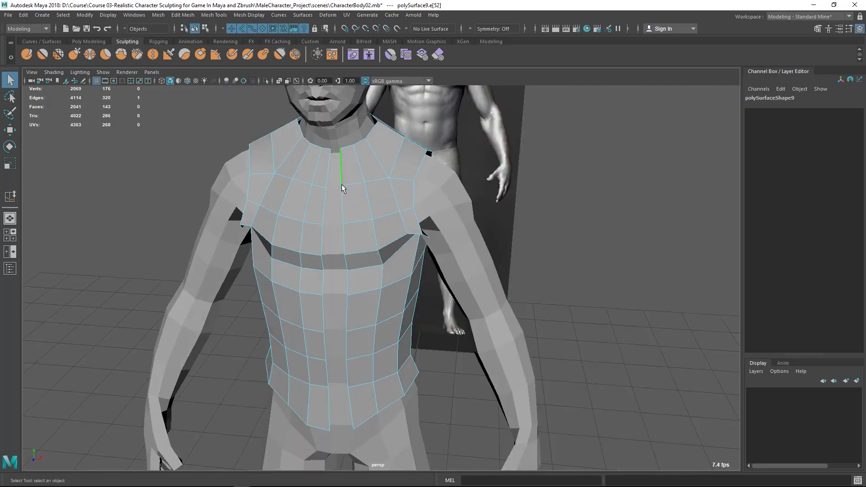
alt+drag(361, 360, 360, 202)
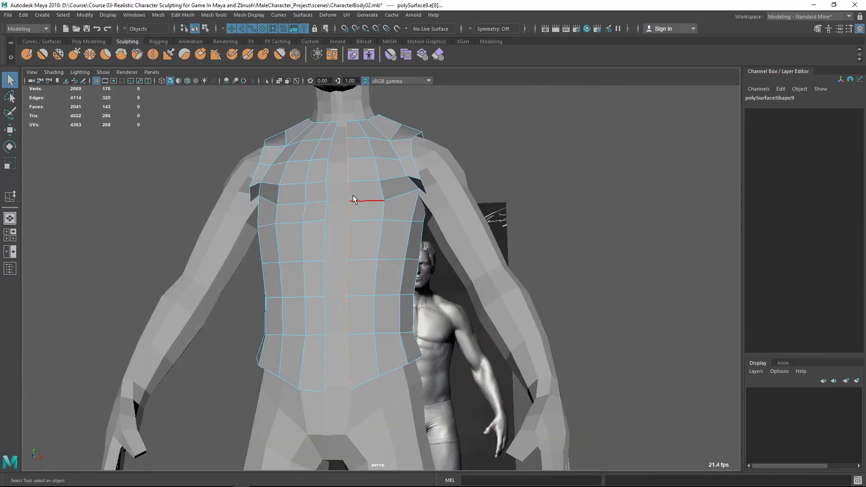
key(ctrl+e)
alt+drag(354, 172, 357, 213)
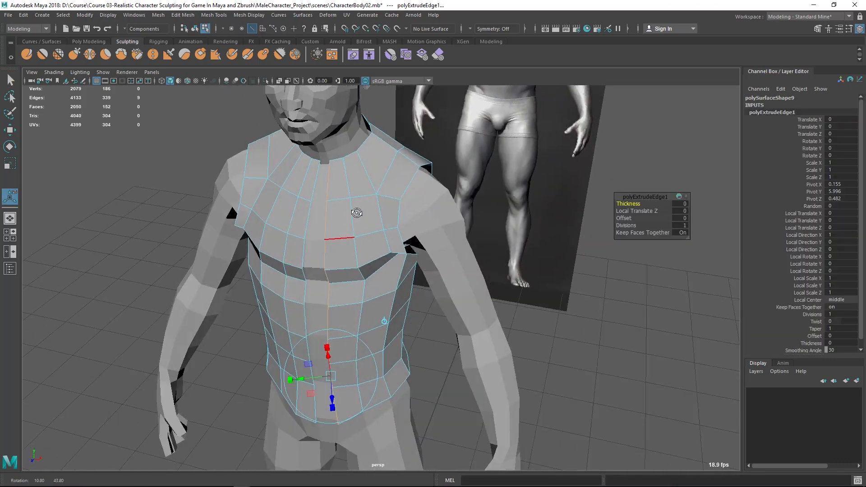
drag(306, 379, 298, 359)
Select the vertical edge loop inside the overlapping front panel and reposition it with the Slide Edge tool
alt+drag(359, 211, 343, 235)
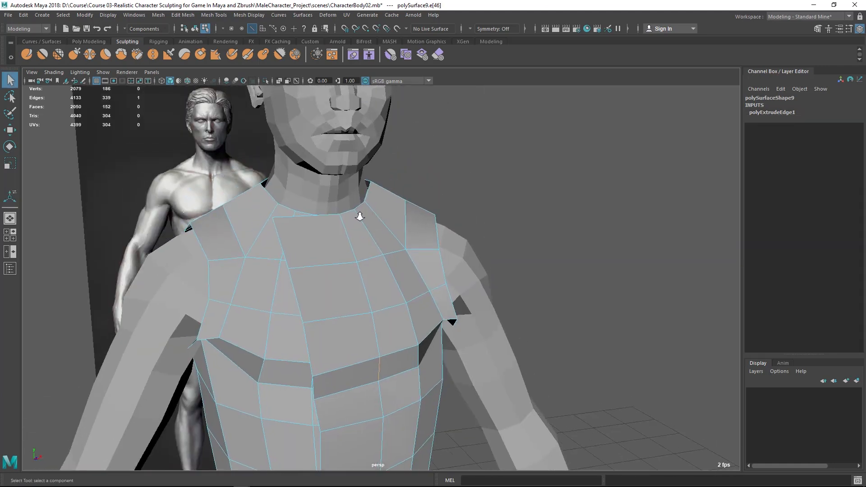
alt+middle_drag(344, 235, 350, 105)
double_click(329, 190)
shift+right_drag(348, 155, 340, 227)
mouse_move(340, 192)
middle_down()
mouse_move(328, 201)
mouse_move(336, 207)
middle_up()
alt+right_drag(369, 225, 334, 189)
alt+middle_drag(334, 189, 334, 277)
alt+drag(334, 276, 348, 275)
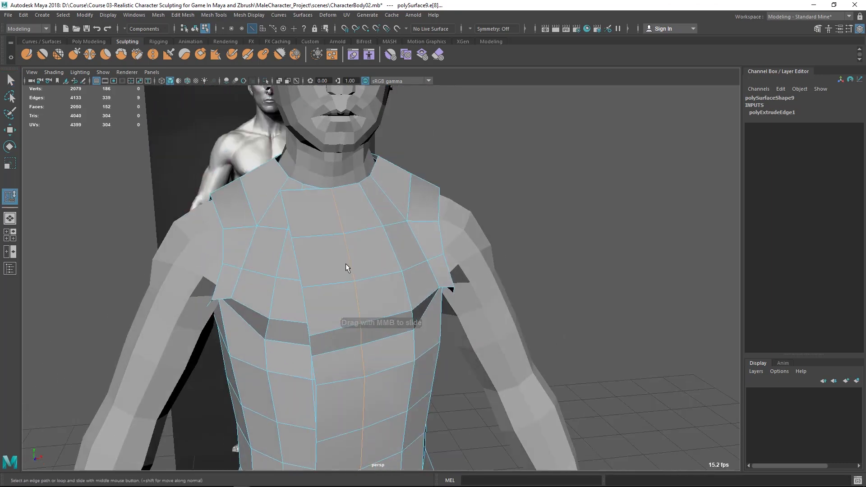
Switch between Photos and Maya to compare the concept art's collar with the vest's neckline
key(alt+Tab)
click(454, 189)
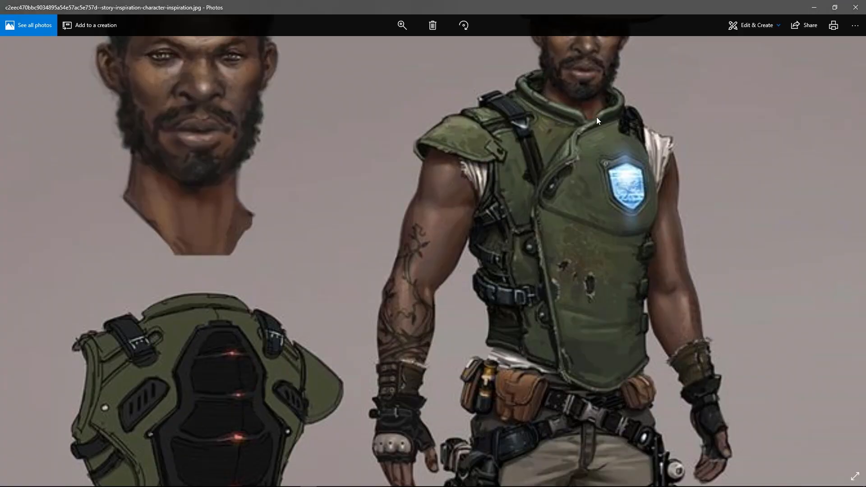
key(alt+Tab)
click(405, 180)
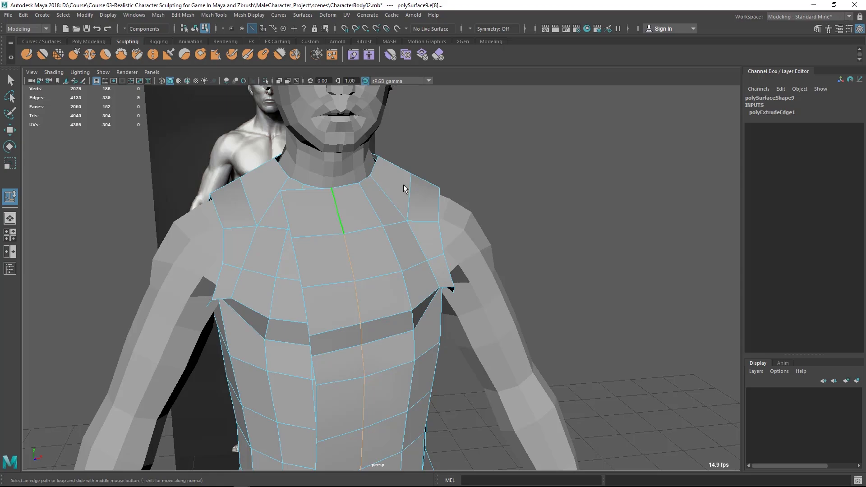
key(alt+Tab)
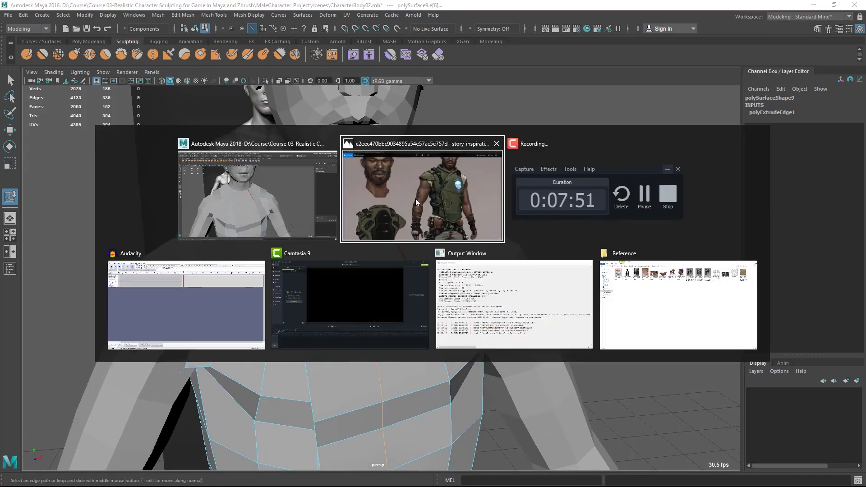
click(426, 191)
key(alt+Tab)
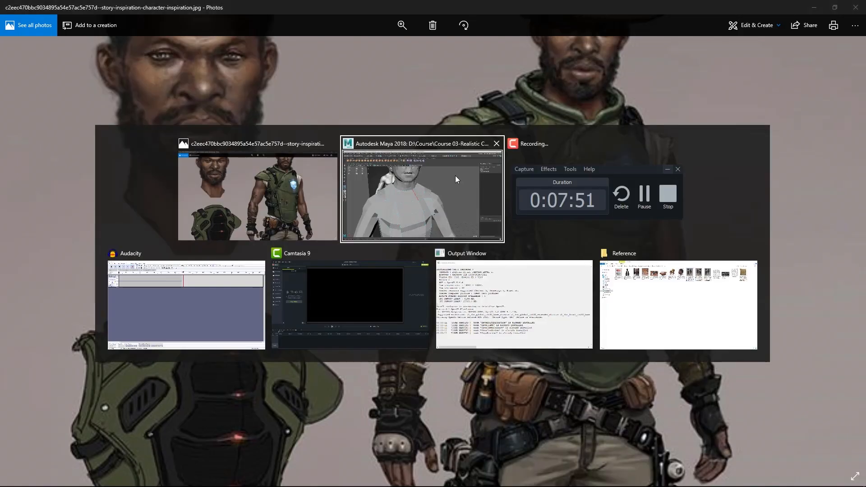
click(459, 173)
Select the vest's neckline edges and extrude them upward into a standing collar with Translate Y 0.126
click(359, 219)
alt+drag(359, 220, 492, 225)
click(482, 331)
shift+right_drag(491, 221, 485, 251)
alt+middle_drag(417, 136, 414, 186)
alt+drag(414, 186, 407, 124)
key(ctrl+z)
alt+drag(439, 209, 476, 113)
alt+middle_drag(473, 83, 448, 111)
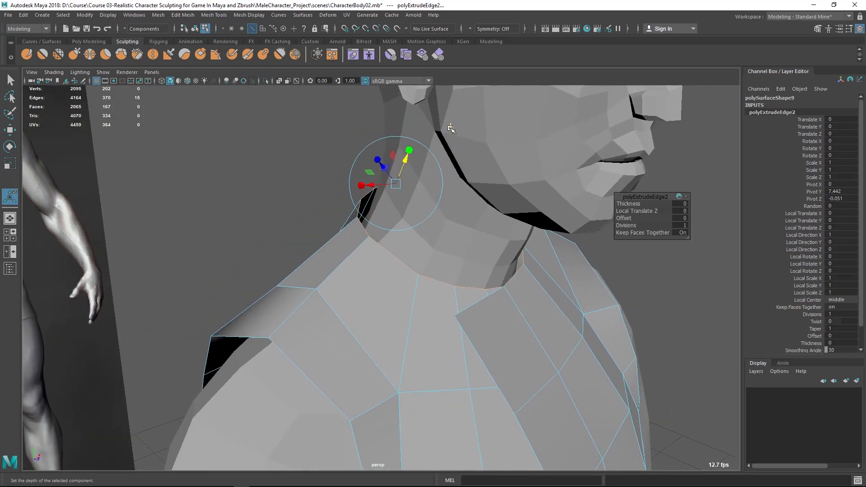
click(451, 127)
alt+drag(456, 219, 458, 194)
drag(501, 174, 502, 142)
Shift the extruded collar edge forward with Translate Z 0.079, and switch to Photos for comparison
alt+drag(517, 201, 409, 209)
drag(365, 188, 244, 216)
alt+middle_drag(244, 217, 384, 234)
alt+right_drag(383, 234, 298, 210)
alt+drag(299, 210, 321, 217)
key(alt+Tab)
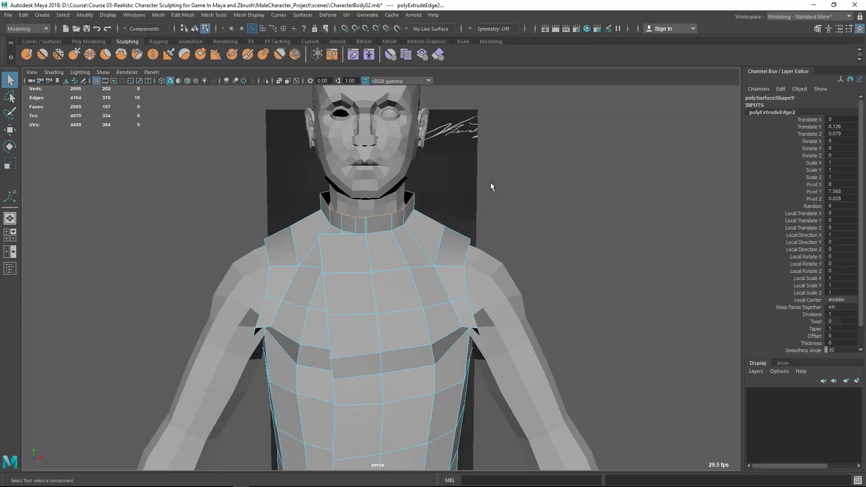
Deselect the collar edges and compare the standing collar with the concept art in Photos
click(491, 182)
alt+middle_drag(347, 262, 342, 232)
alt+drag(342, 232, 379, 218)
alt+middle_drag(378, 219, 372, 201)
alt+right_drag(373, 201, 398, 269)
key(alt+Tab)
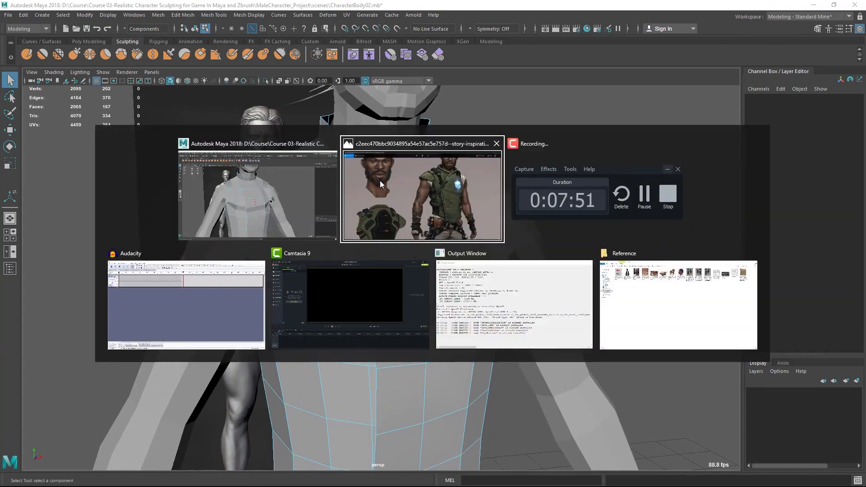
key(alt+Tab)
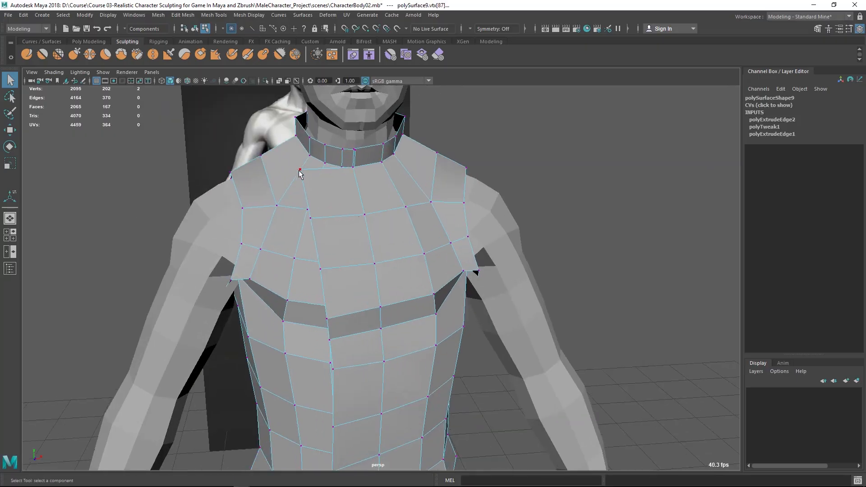
Reposition the upper corner vertex of the overlapping front panel and compare its shape with the concept art in Photos
click(300, 170)
key(w)
alt+drag(316, 203, 356, 231)
key(w)
drag(362, 197, 412, 170)
alt+drag(411, 175, 439, 185)
drag(367, 197, 375, 220)
alt+drag(412, 213, 381, 213)
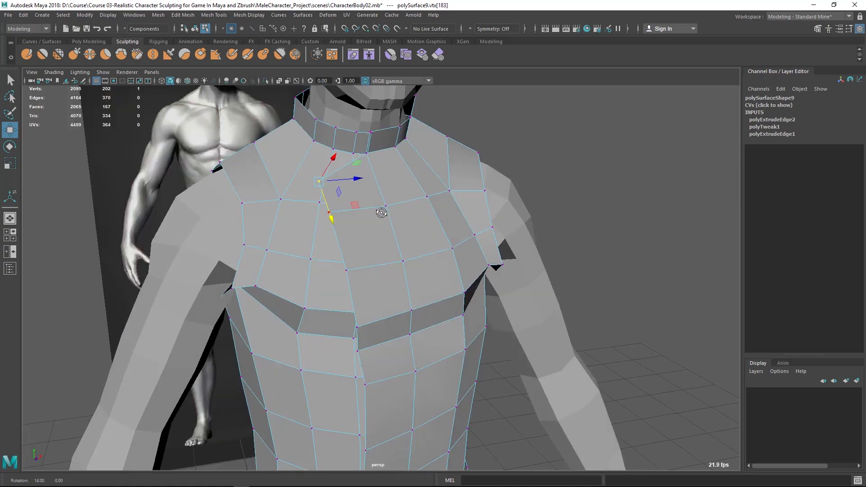
key(alt+Tab)
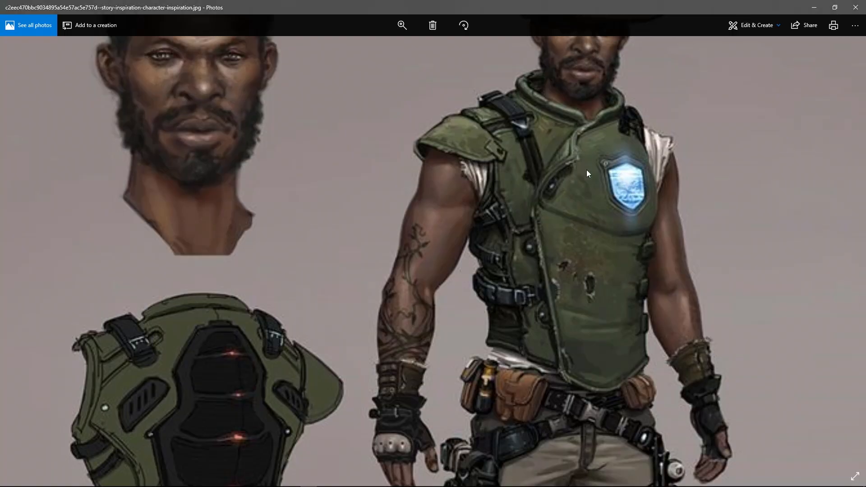
key(alt+Tab)
Inspect the vertices where the collar's front end meets the overlapping panel and the neckline
alt+drag(381, 239, 561, 219)
click(403, 170)
alt+middle_drag(561, 218, 521, 284)
scroll(408, 200, up, 5)
alt+middle_drag(407, 199, 402, 252)
scroll(382, 231, up, 2)
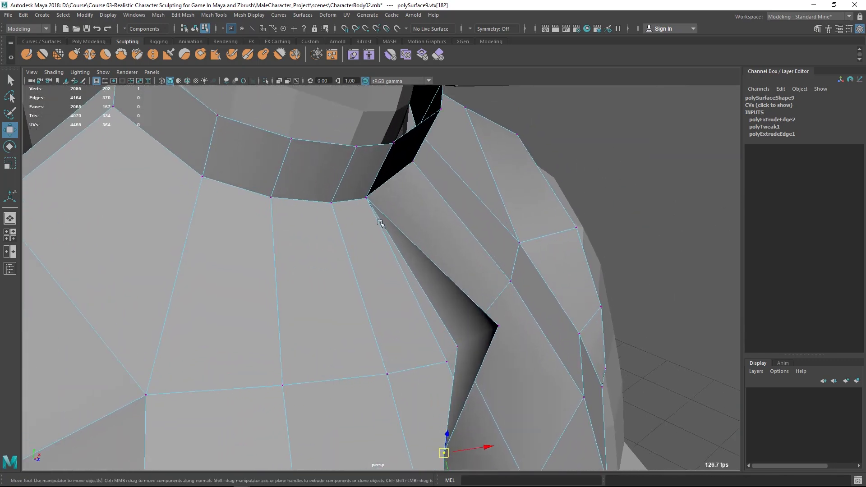
click(367, 198)
mouse_move(392, 218)
alt+mouse_down()
mouse_move(437, 202)
mouse_move(437, 236)
mouse_move(399, 253)
mouse_move(421, 261)
mouse_move(380, 263)
mouse_move(392, 205)
alt+mouse_up()
click(586, 93)
alt+right_drag(419, 172, 423, 282)
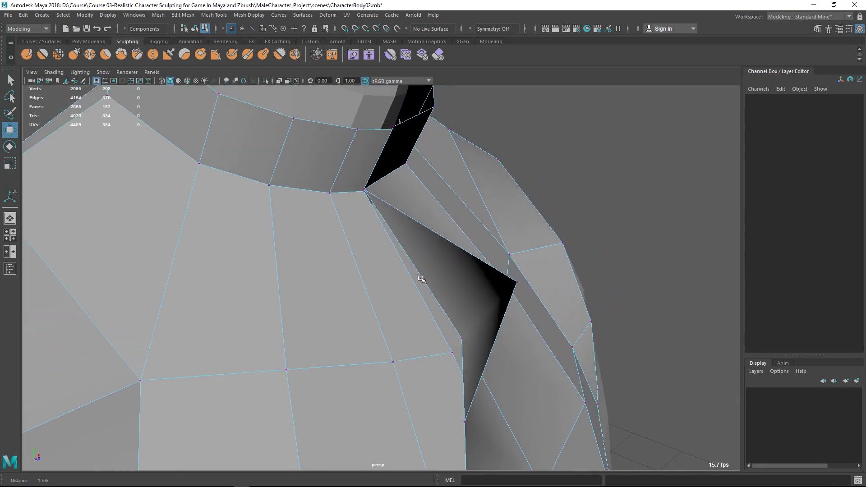
Pick-walk from the overlapping panel's upper corner vertex to the collar's end vertex and the neckline vertex below it
click(516, 280)
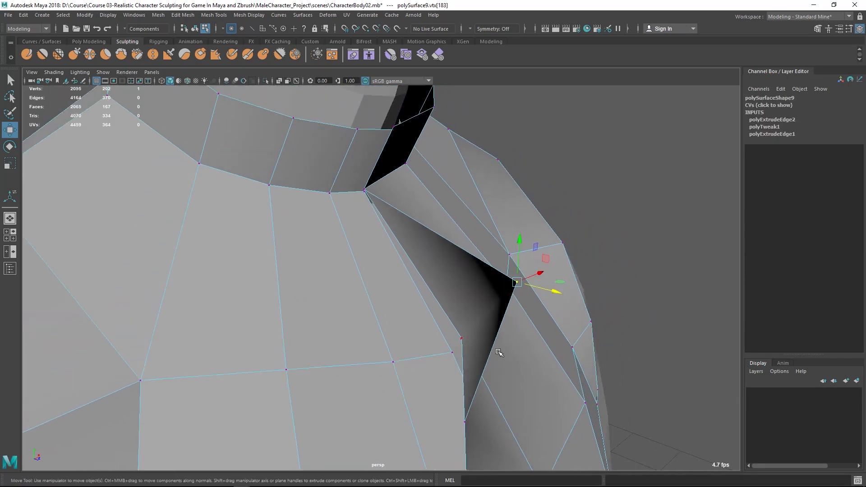
key(Up)
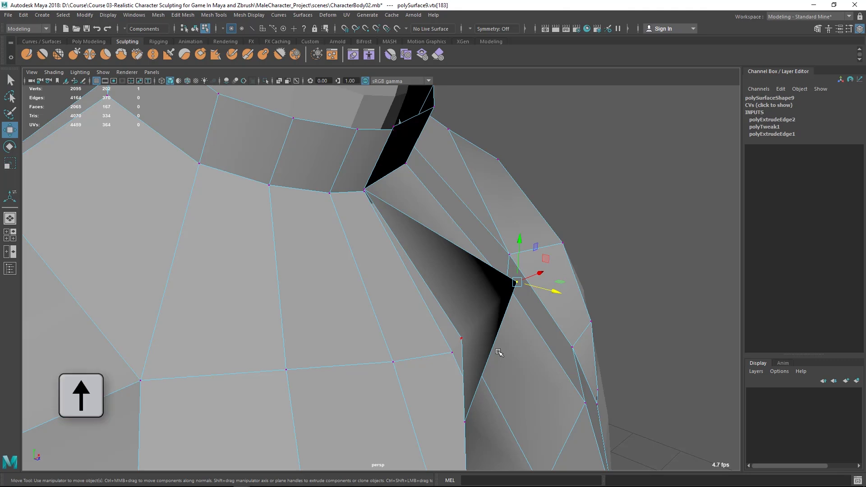
key(Up)
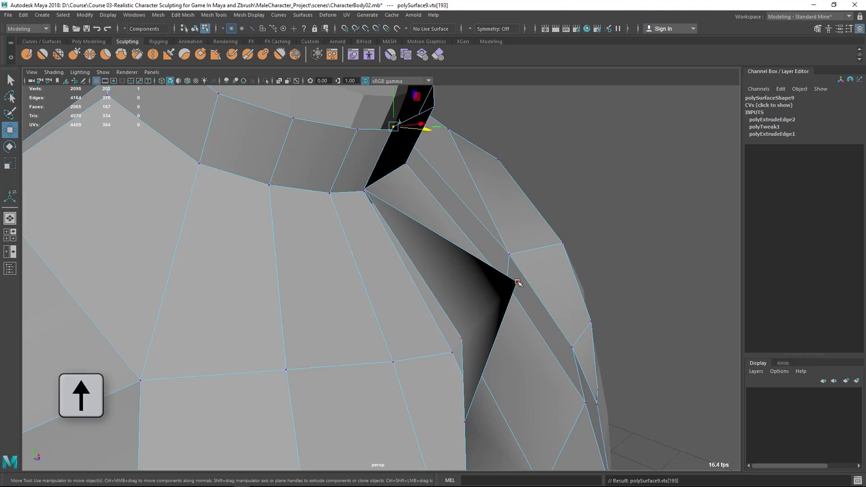
click(517, 282)
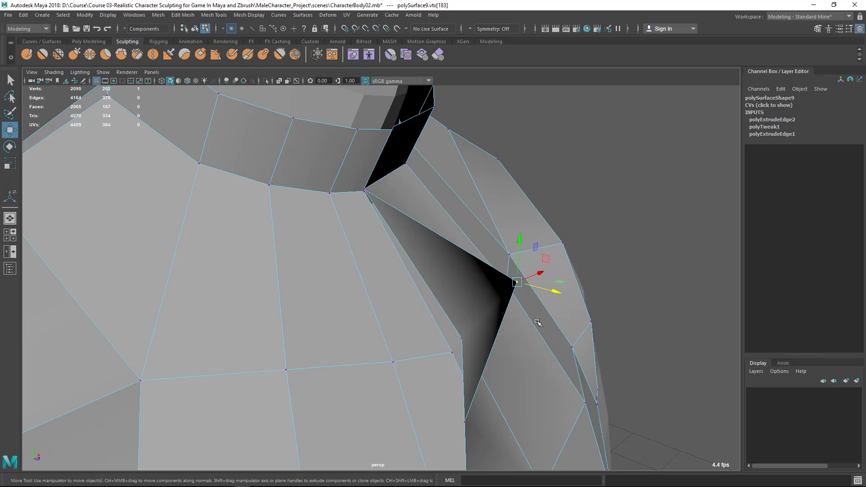
key(Up)
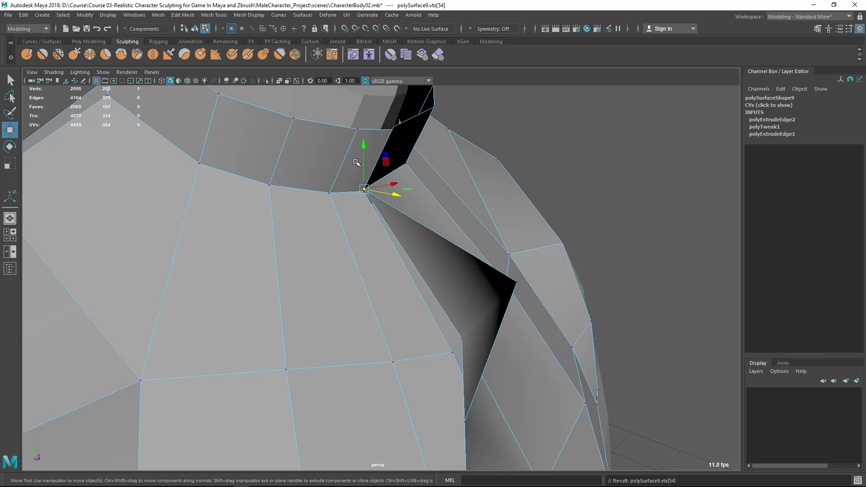
Move the upper and lower vertices at the collar's front end forward, away from the neck
alt+drag(356, 109, 368, 200)
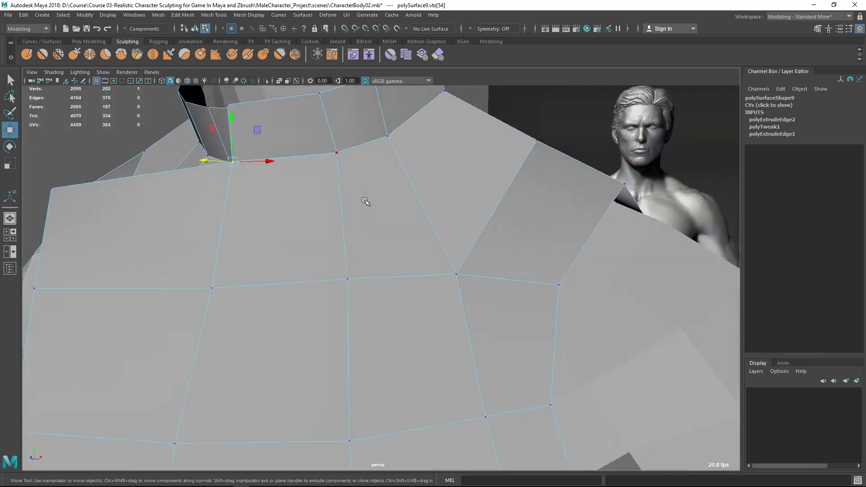
alt+middle_drag(369, 201, 426, 240)
alt+drag(427, 240, 385, 231)
click(318, 178)
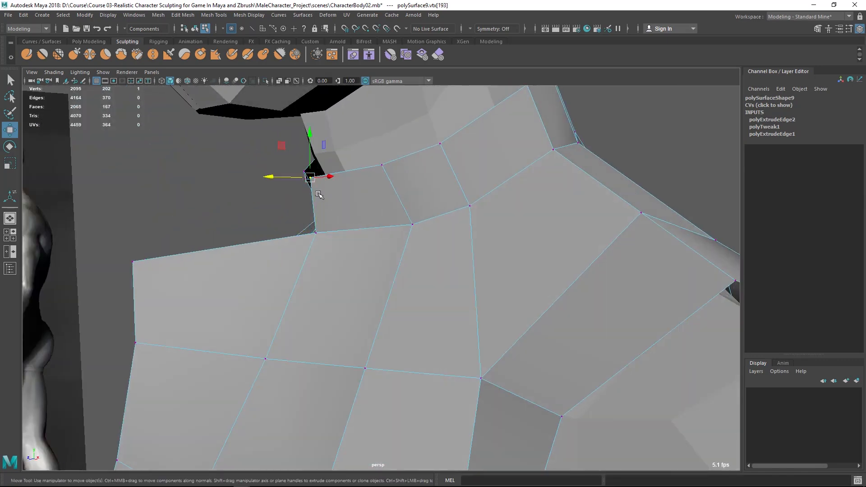
drag(272, 179, 240, 178)
click(316, 234)
drag(307, 235, 254, 236)
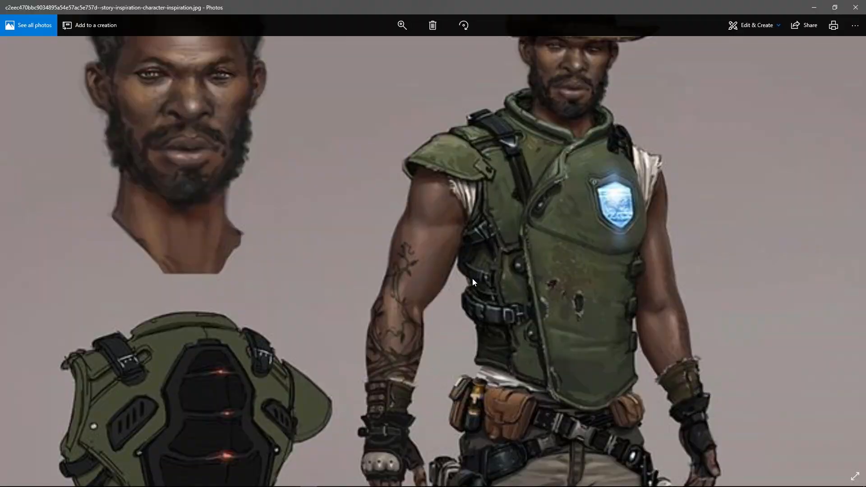
Switch back to Maya and delete the two side face columns beneath the armhole on the character's right
key(alt+Tab)
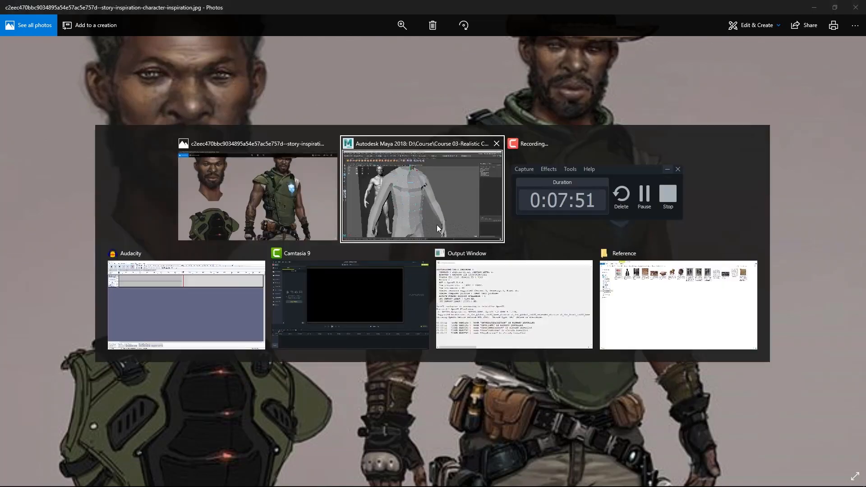
alt+drag(435, 295, 365, 200)
right_drag(350, 171, 348, 188)
click(342, 210)
click(347, 280)
shift+double_click(346, 281)
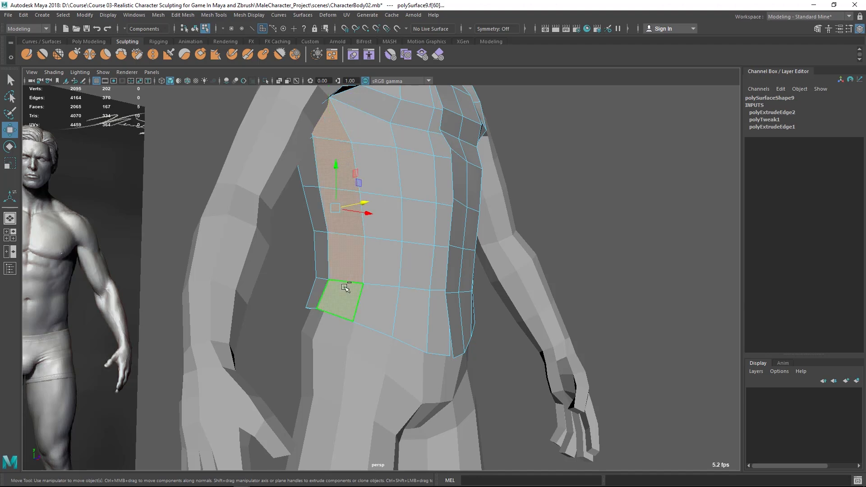
alt+drag(346, 237, 421, 212)
shift+click(410, 163)
shift+double_click(413, 197)
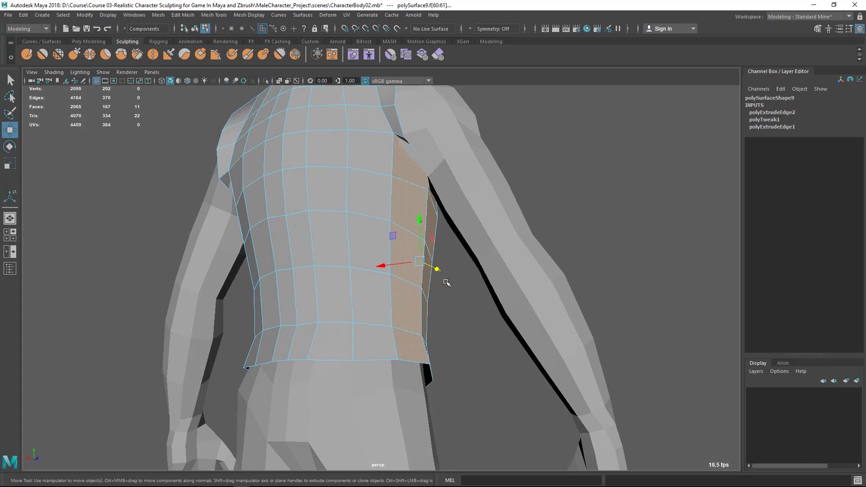
key(Delete)
Try deleting the side face columns beneath the armhole on the character's left, and undo the deletion
mouse_move(462, 249)
alt+mouse_down()
mouse_move(425, 223)
mouse_move(183, 254)
alt+mouse_up()
alt+drag(379, 226, 396, 246)
click(396, 242)
alt+drag(423, 168, 383, 190)
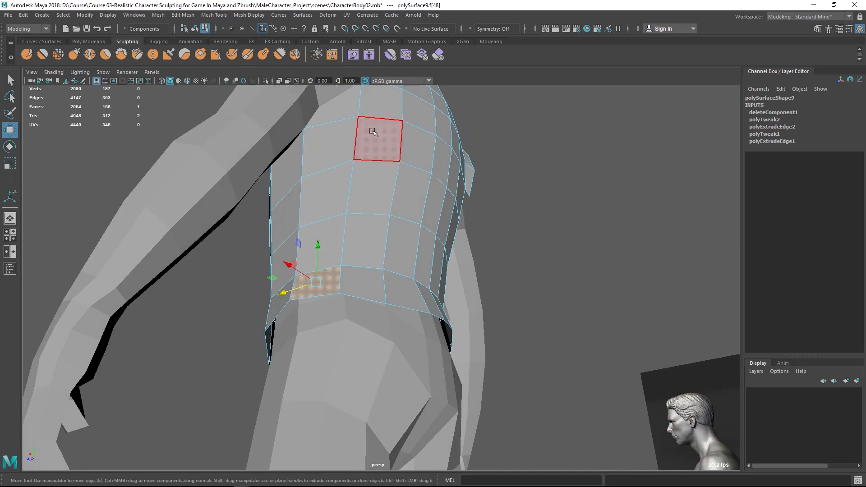
shift+double_click(348, 108)
alt+drag(341, 211, 456, 275)
shift+click(500, 314)
shift+double_click(497, 274)
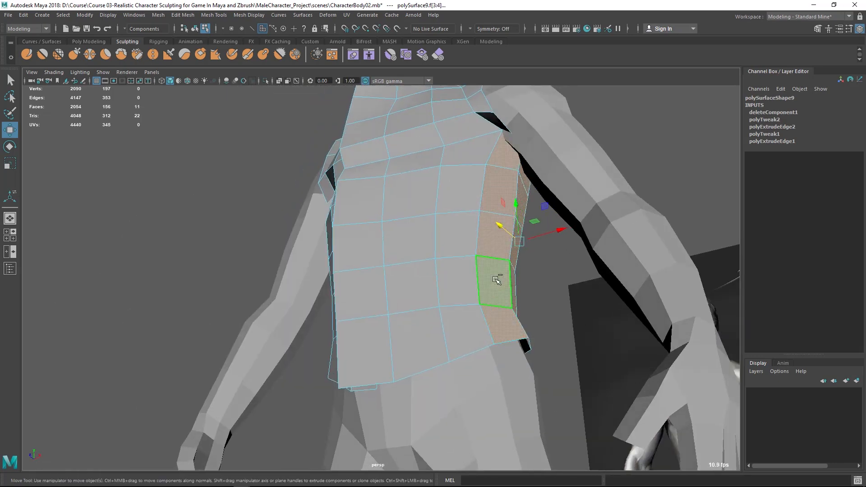
key(Delete)
alt+drag(514, 293, 493, 332)
key(ctrl+z)
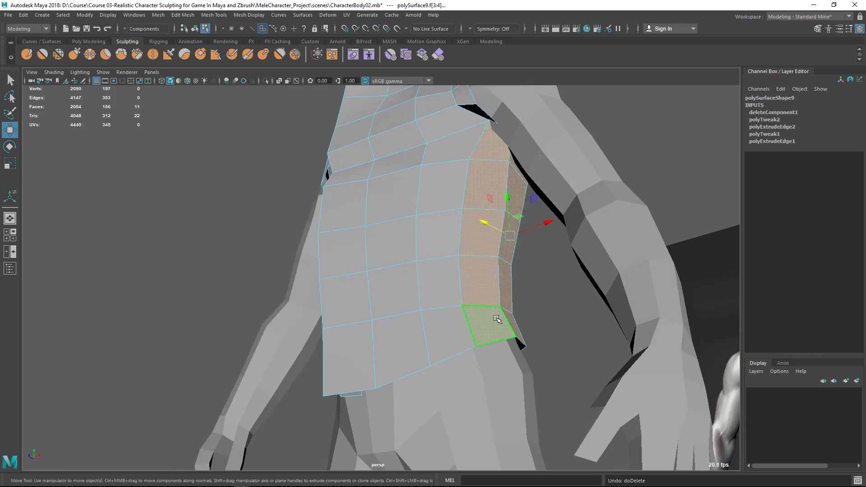
Reselect the full front and back side face columns beneath the character's left armhole and delete them
click(491, 327)
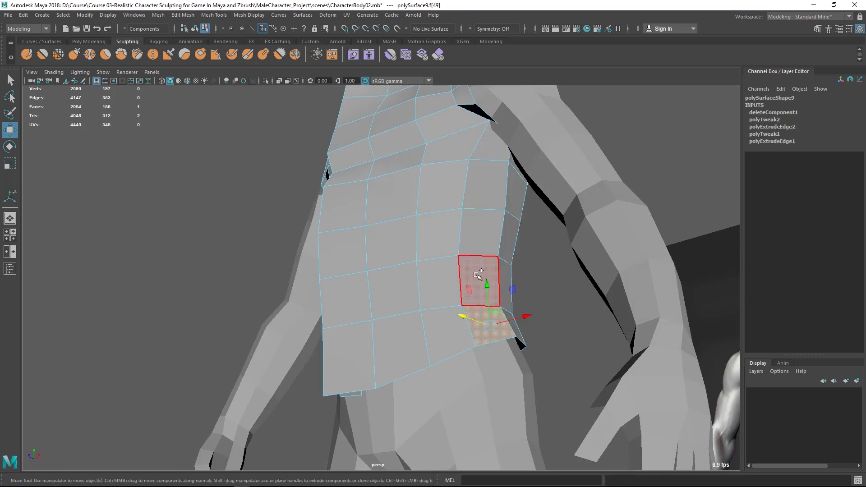
shift+double_click(479, 273)
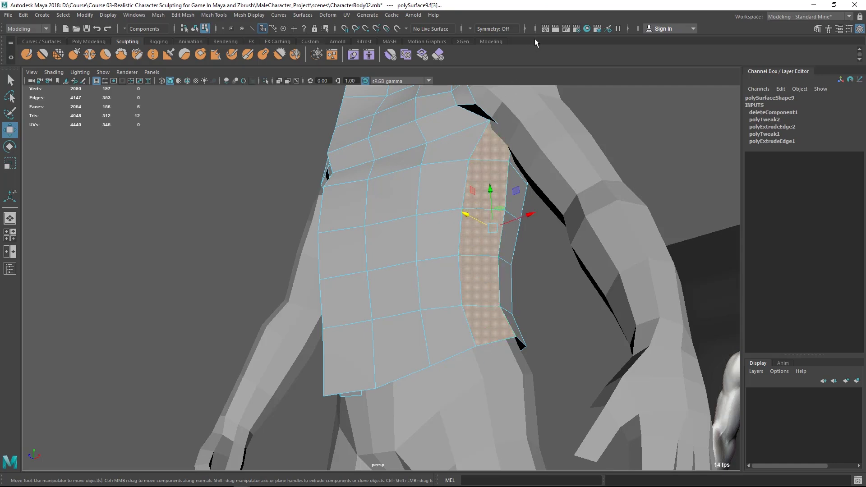
alt+drag(561, 250, 319, 290)
shift+click(318, 291)
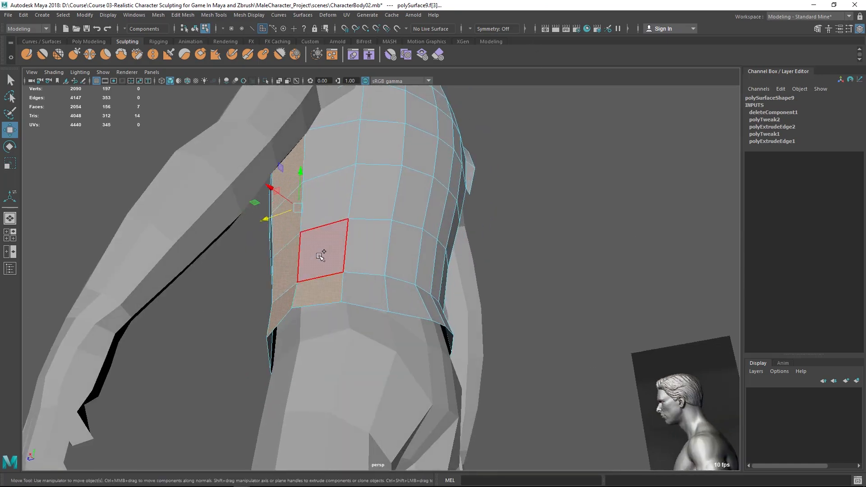
shift+double_click(334, 257)
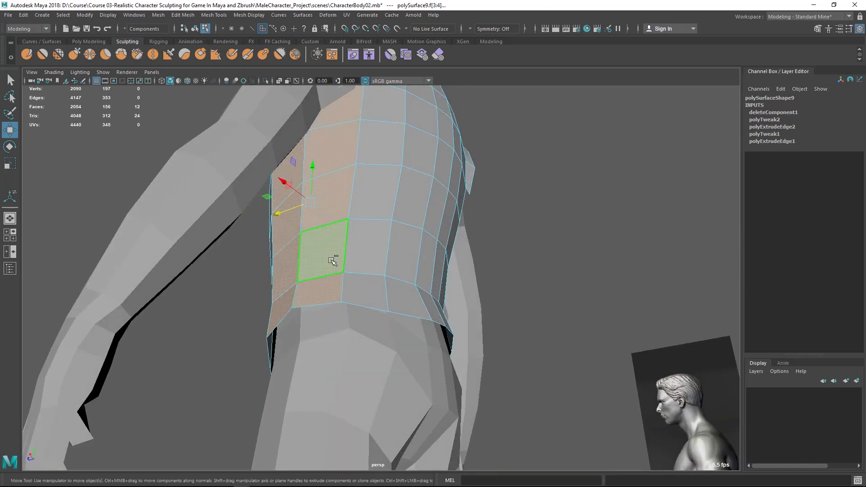
alt+drag(408, 270, 414, 295)
key(Delete)
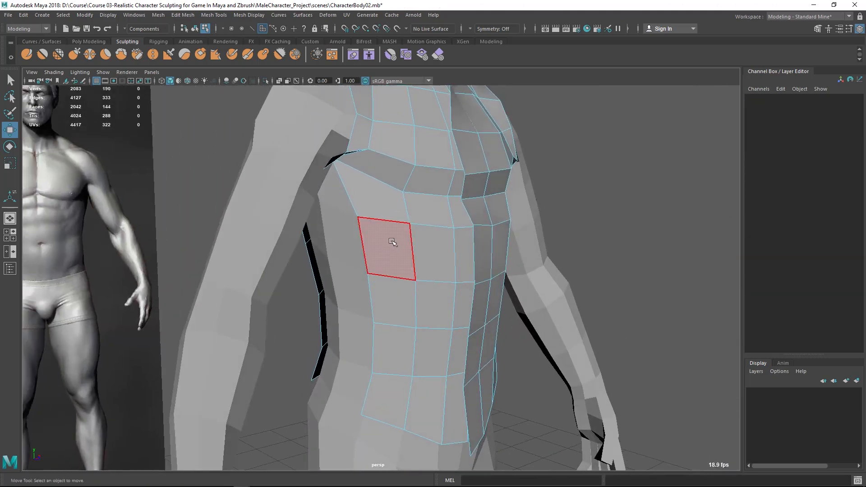
Switch to Photos to examine the vest's back view in the concept art, and return to Maya
key(alt+Tab)
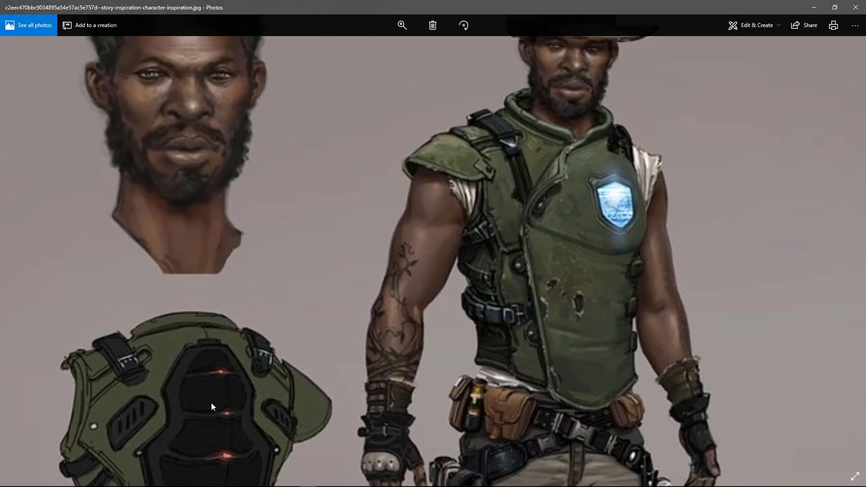
drag(212, 404, 251, 224)
key(alt+Tab)
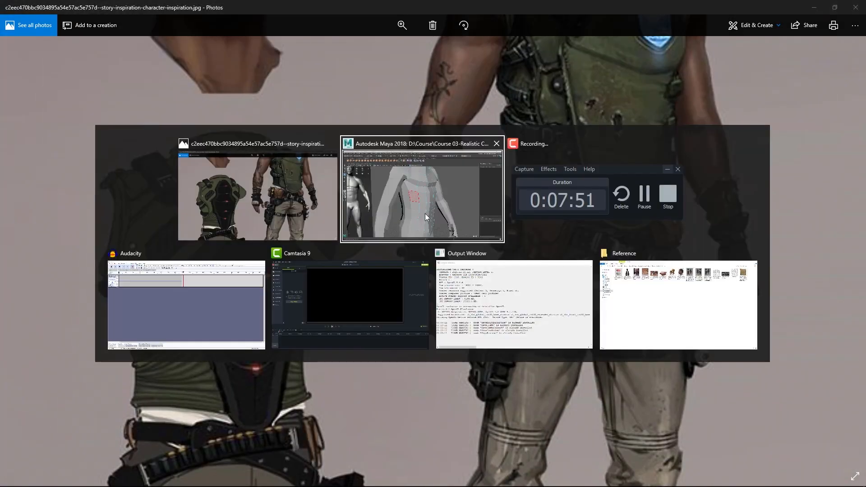